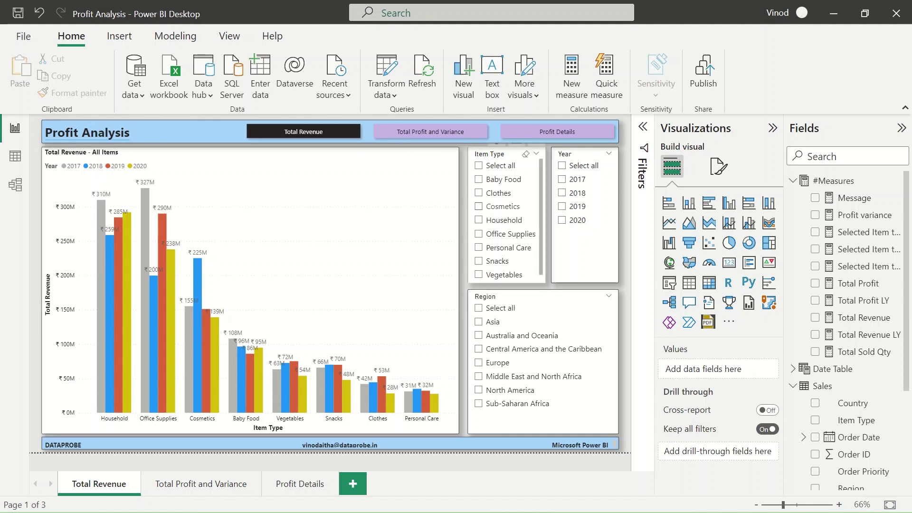
Step: Test the Total Revenue page's dynamic title by filtering for Clothes, 2018, Australia and Oceania, and Asia, clearing each slicer
click(499, 193)
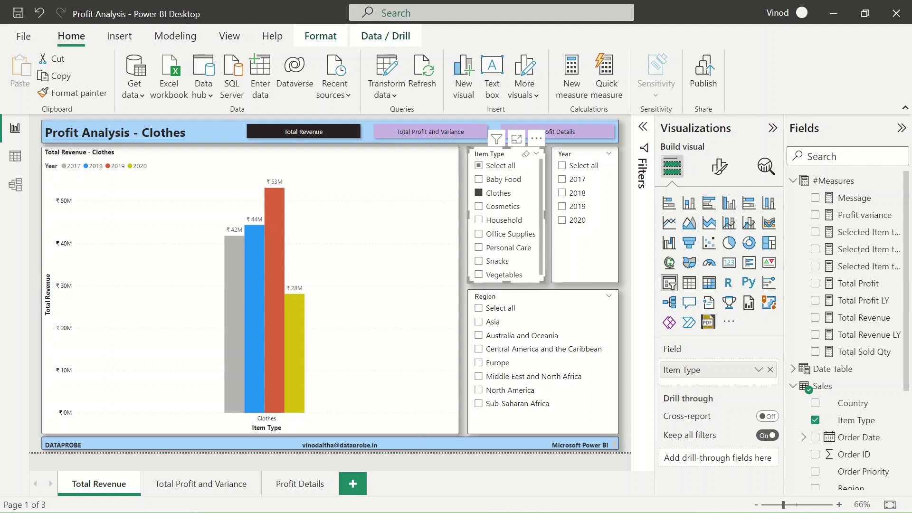
click(478, 193)
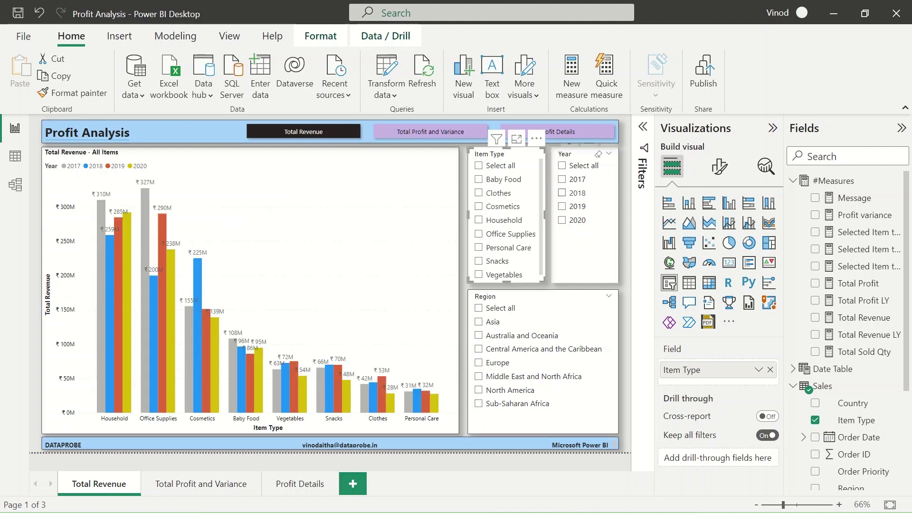
click(562, 193)
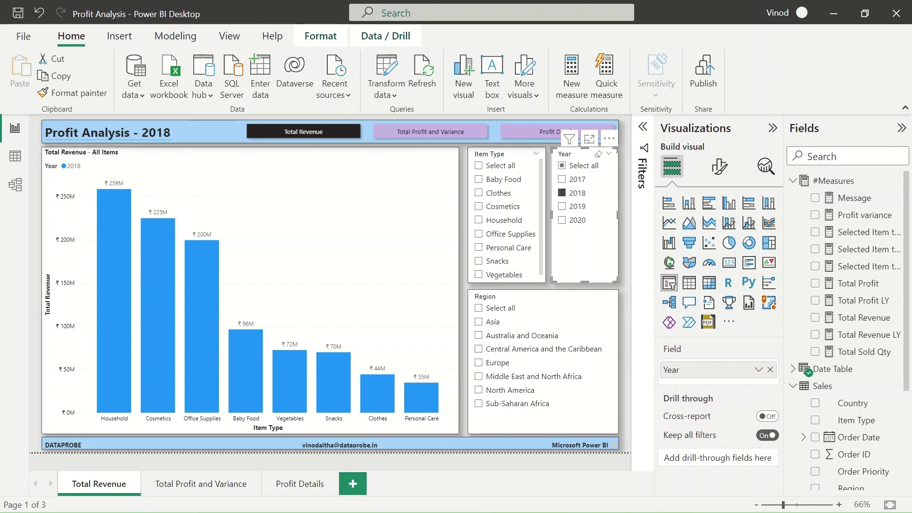
click(562, 192)
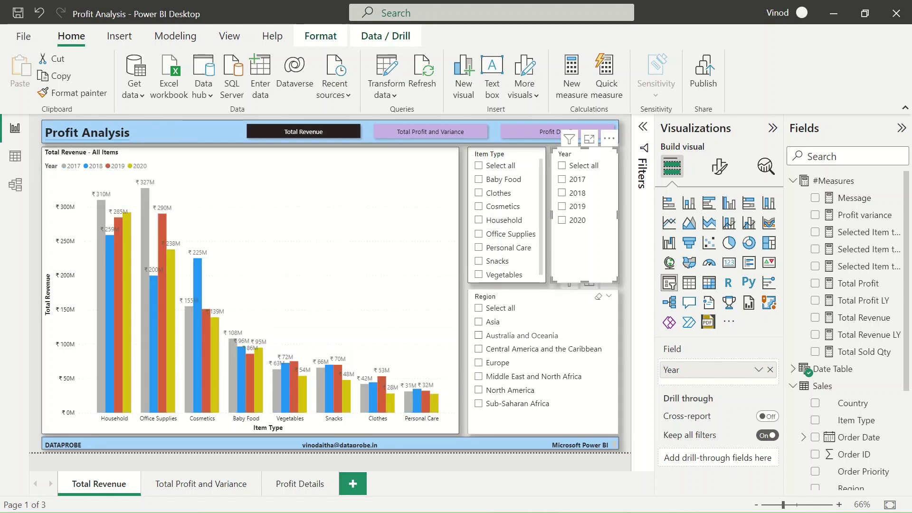
click(479, 335)
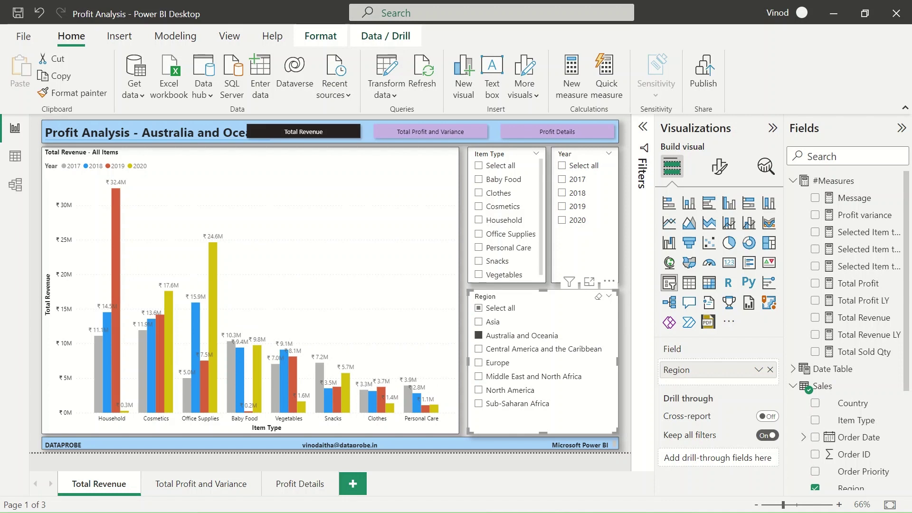
click(478, 322)
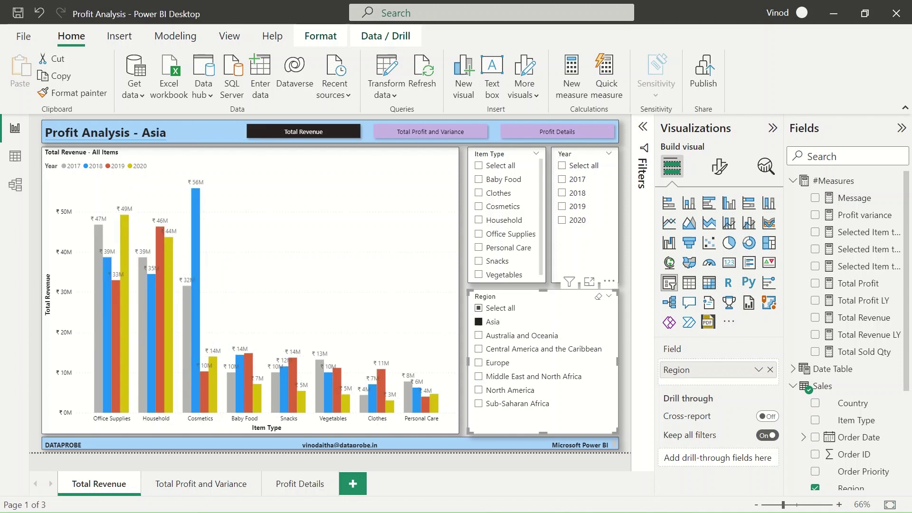
click(478, 322)
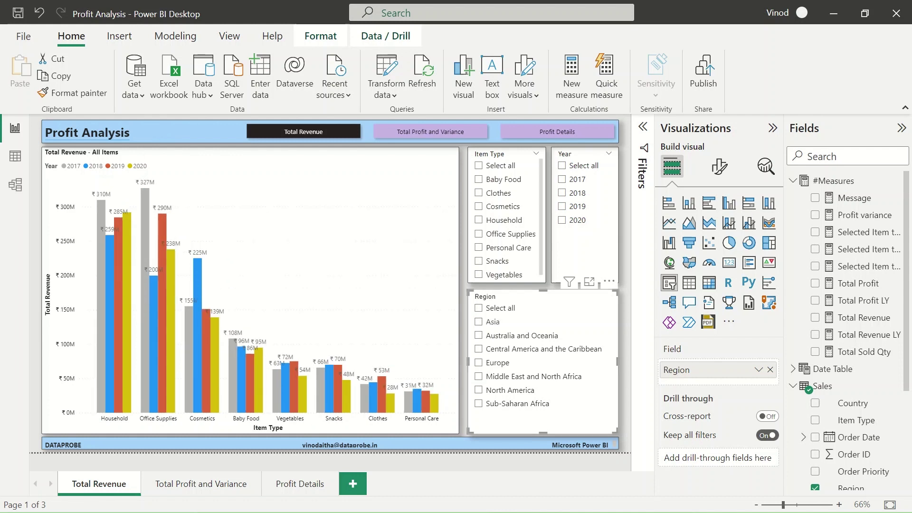
key(Escape)
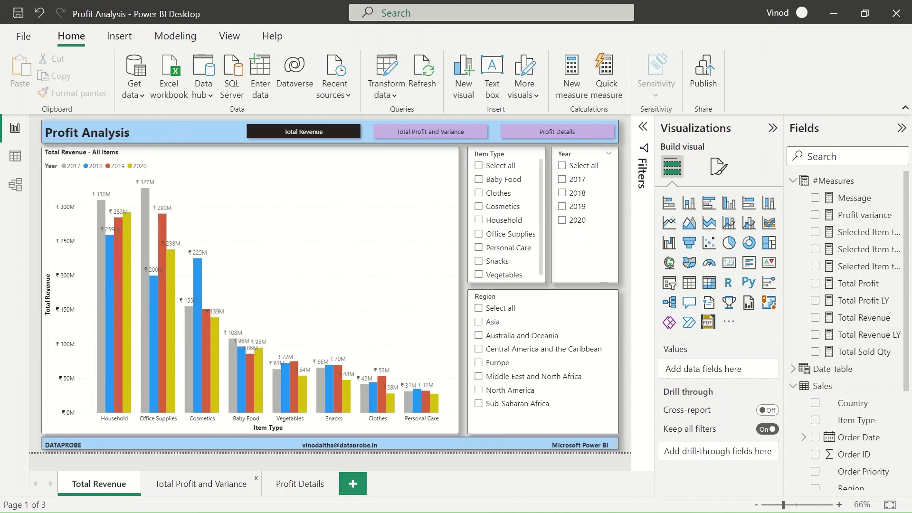
Step: Tour the three report pages through their navigation links, ending on Total Profit and Variance, and inspect its title text box
ctrl+click(430, 132)
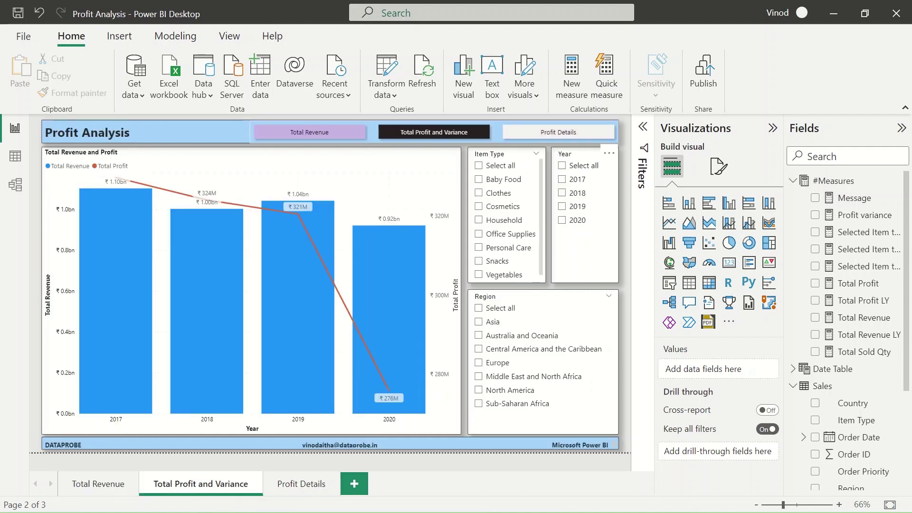
ctrl+click(559, 133)
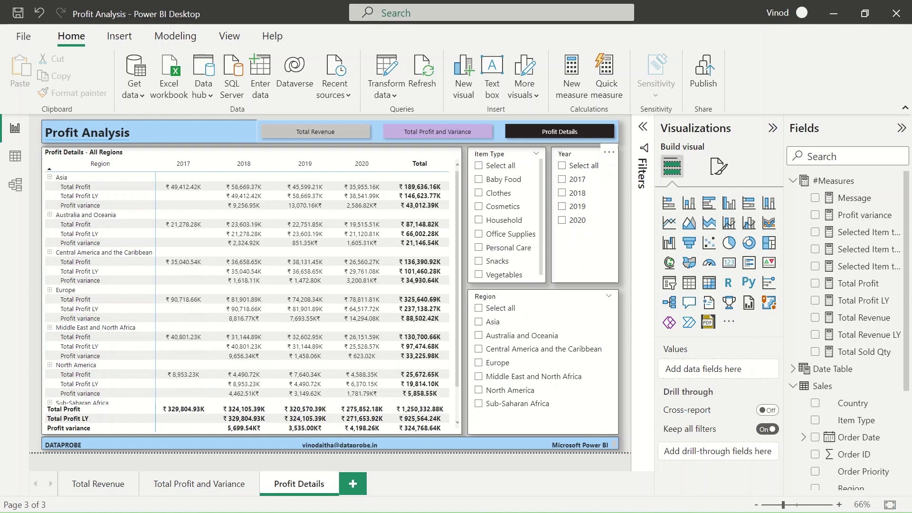
ctrl+click(315, 132)
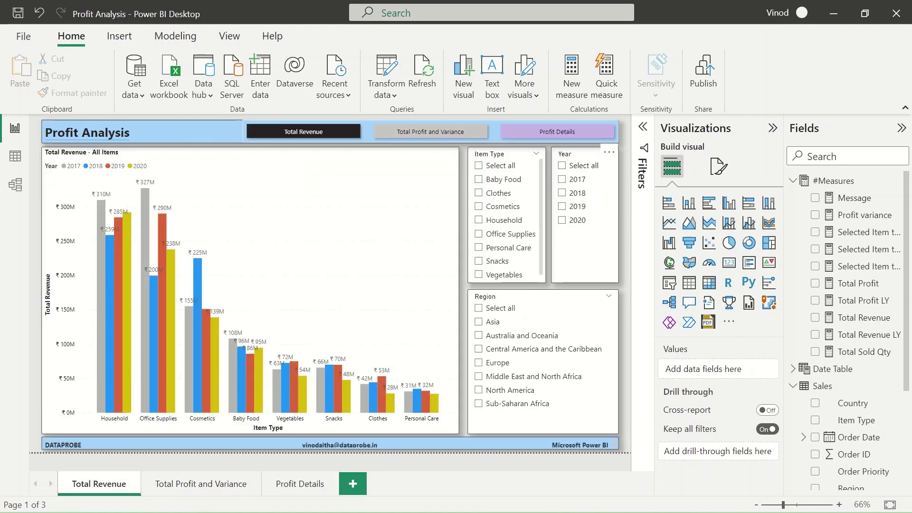
ctrl+click(430, 131)
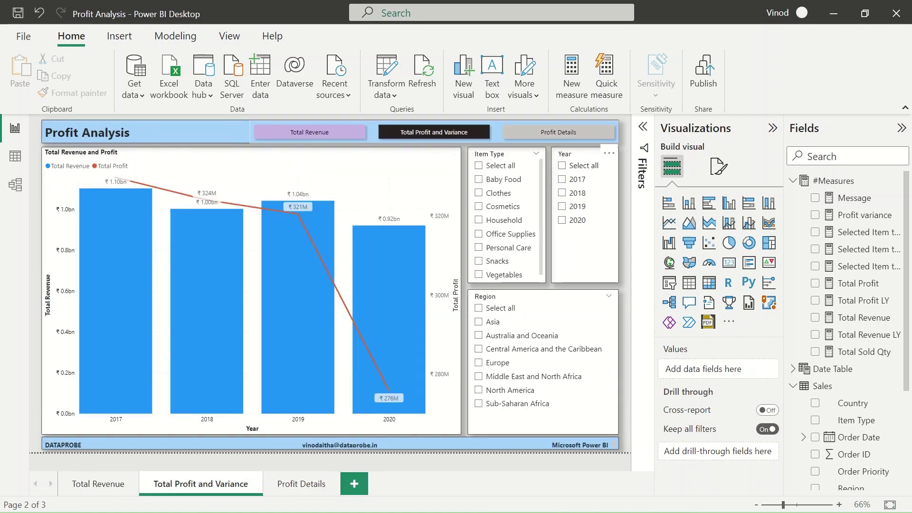
ctrl+click(558, 132)
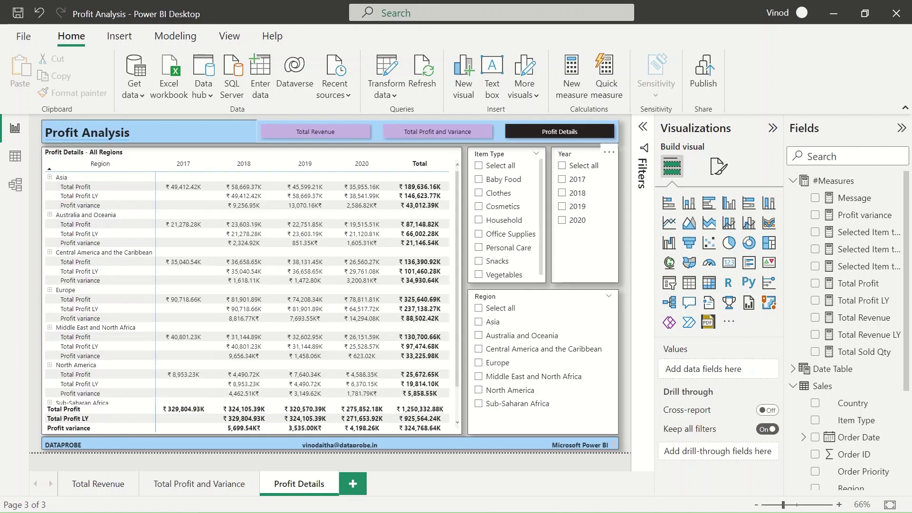
ctrl+click(315, 132)
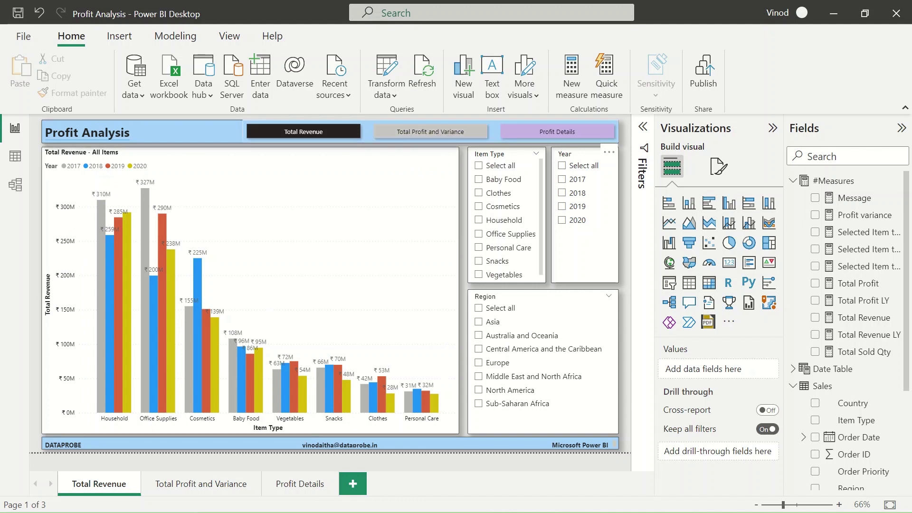
ctrl+click(430, 132)
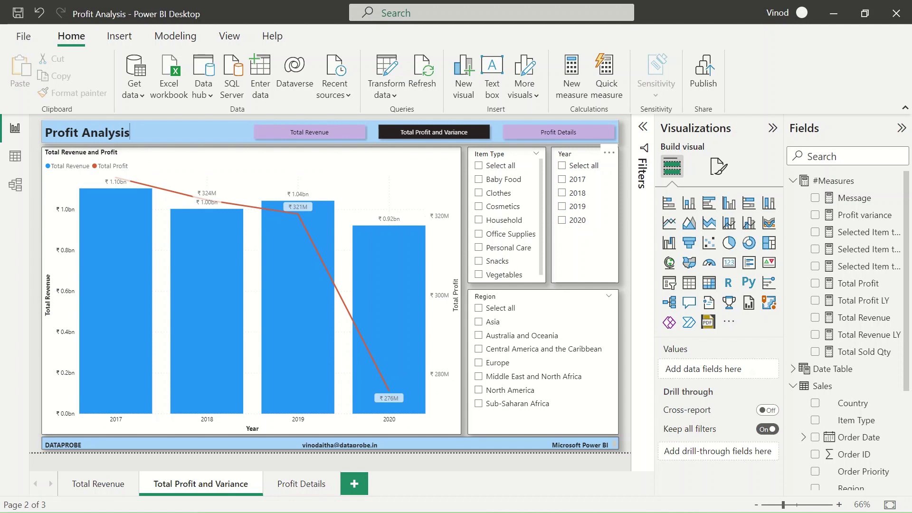
click(130, 133)
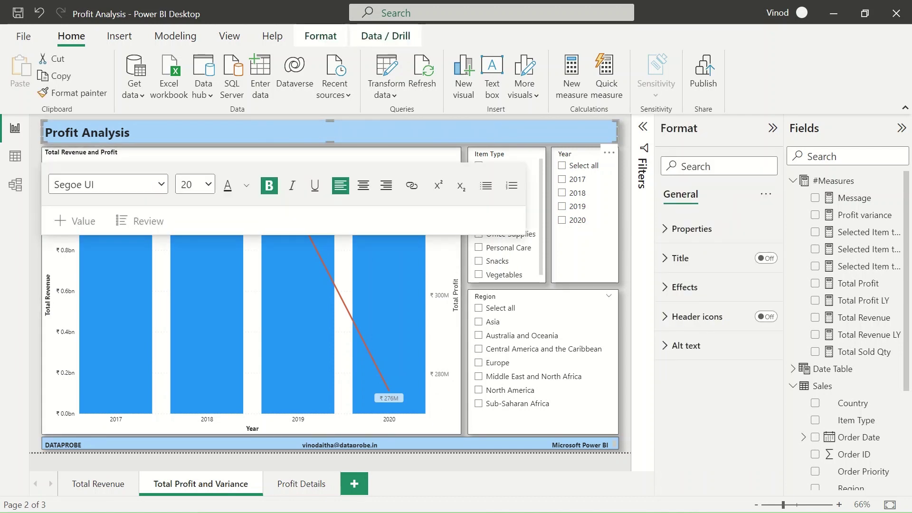
key(Escape)
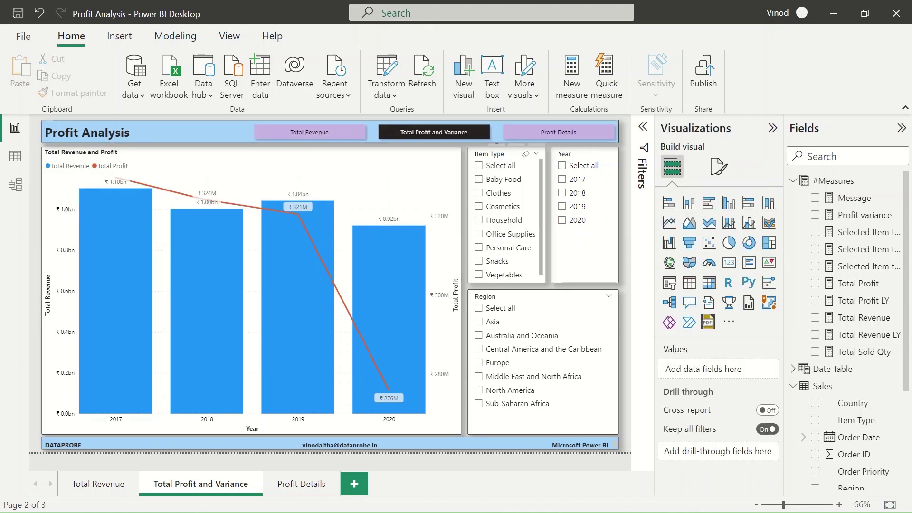
Step: Test the Total Profit and Variance title by filtering for Household, 2020 and Australia and Oceania, and clear all three slicers
click(479, 220)
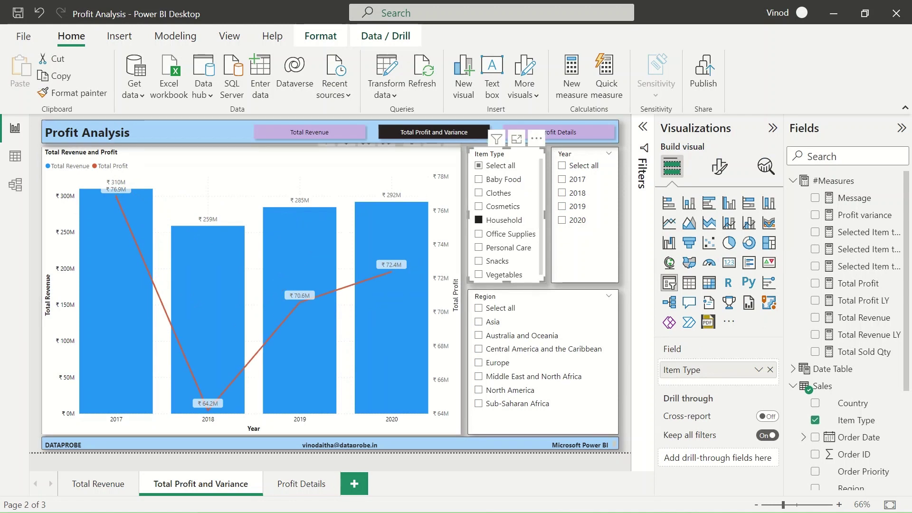
click(562, 220)
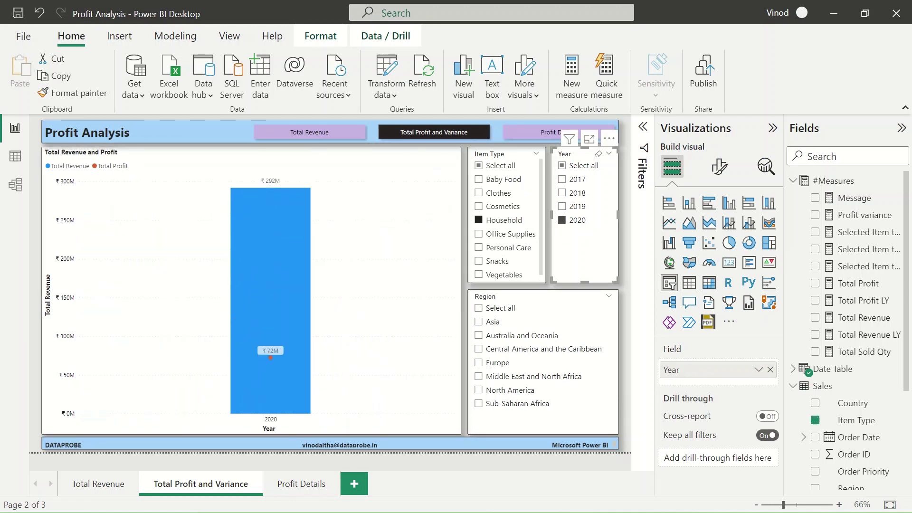
click(479, 336)
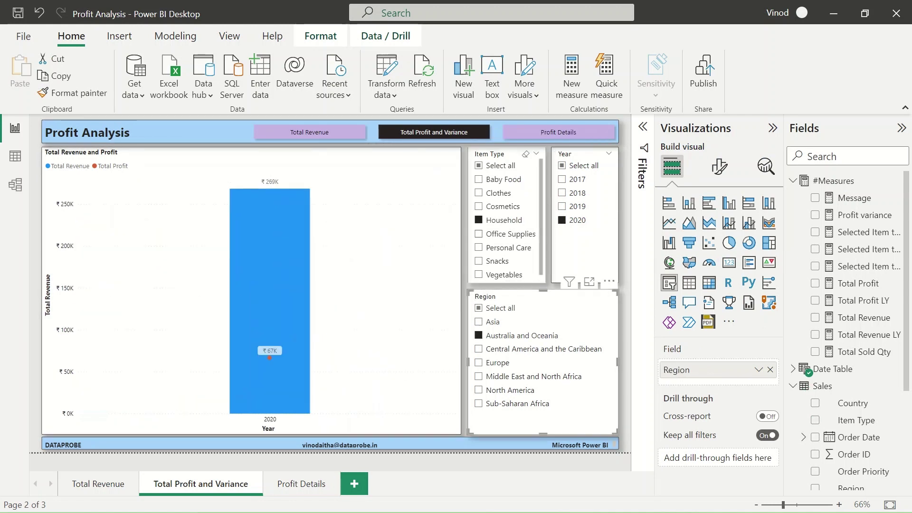
click(478, 219)
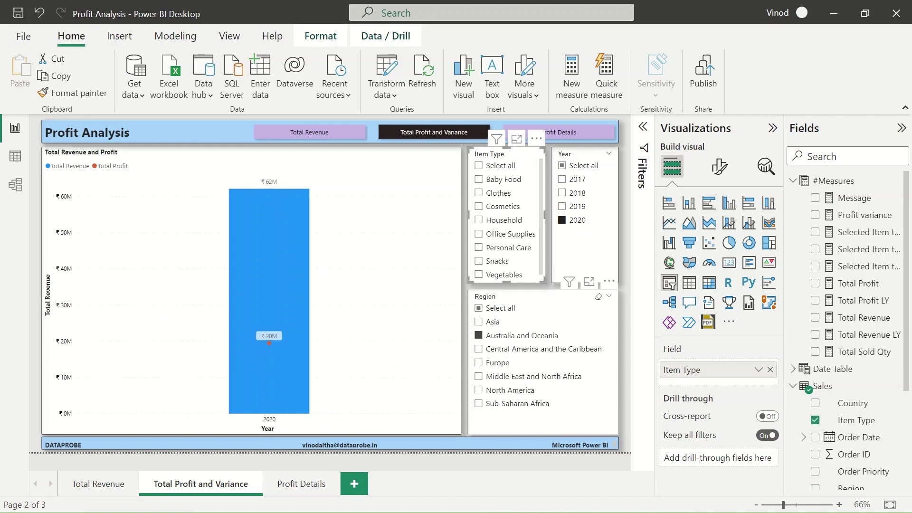
click(478, 335)
click(562, 220)
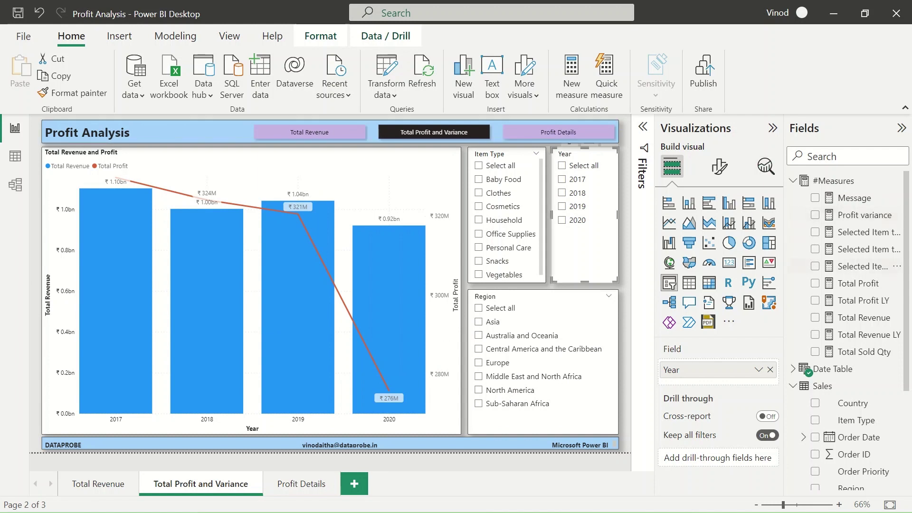
Step: Examine the full DAX formula of the Message measure and close it without editing
click(855, 198)
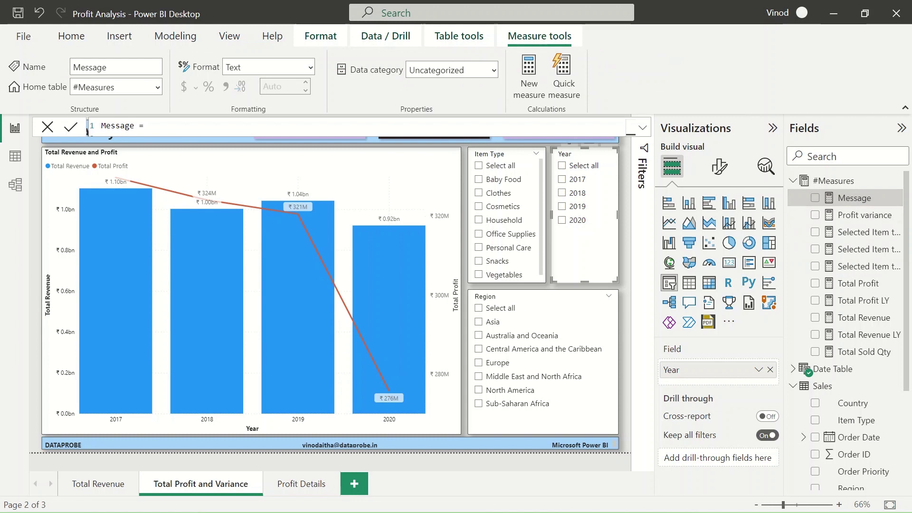
click(643, 127)
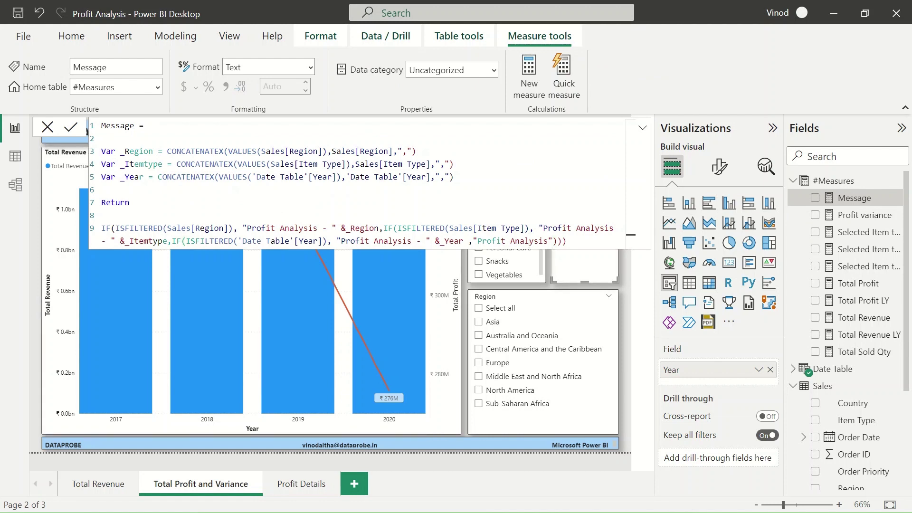
key(Return)
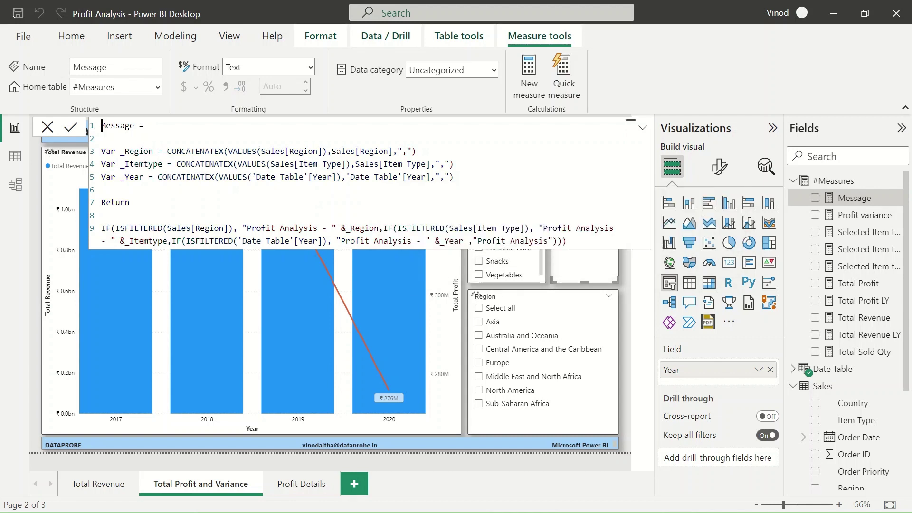
click(642, 128)
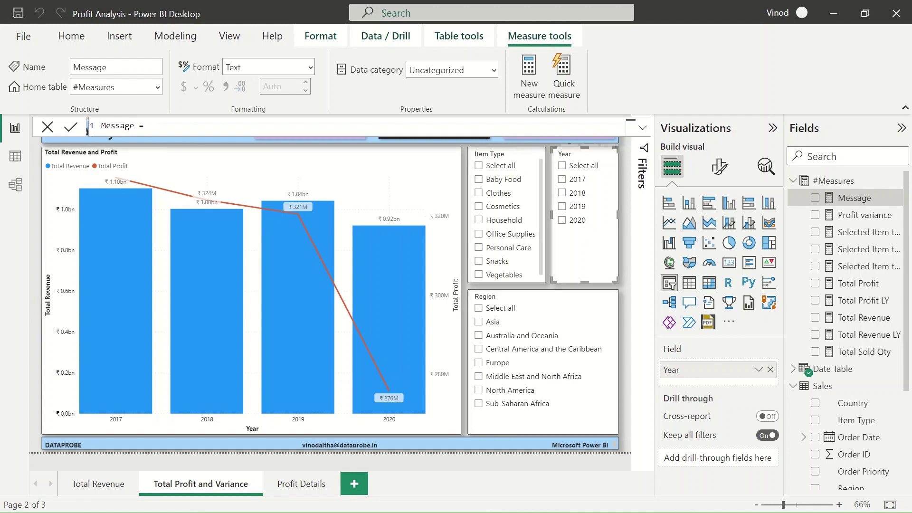
click(101, 125)
key(Escape)
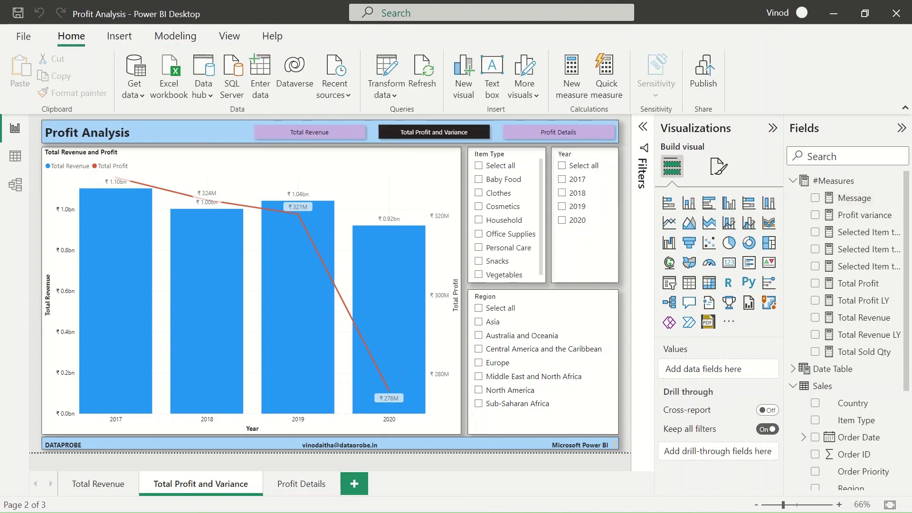
Step: Insert a dynamic value based on the message measure after the title text on the Total Profit and Variance page
click(131, 133)
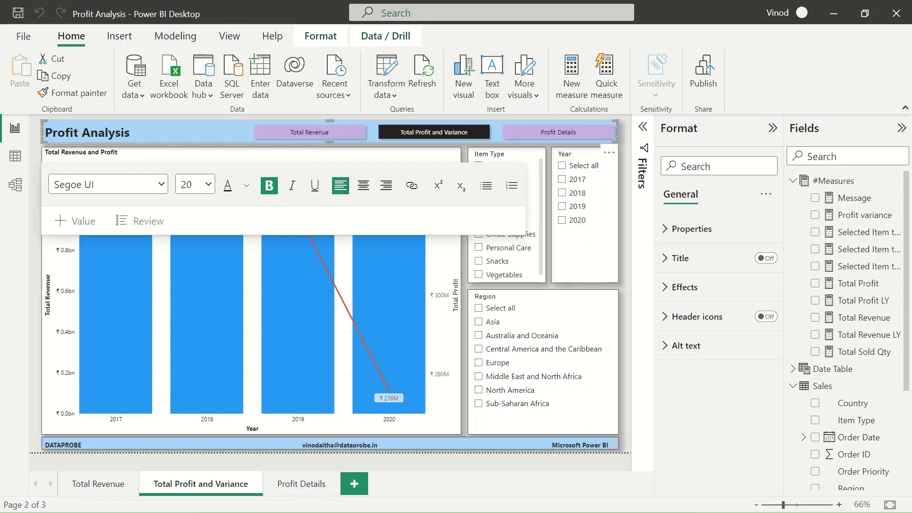
click(76, 221)
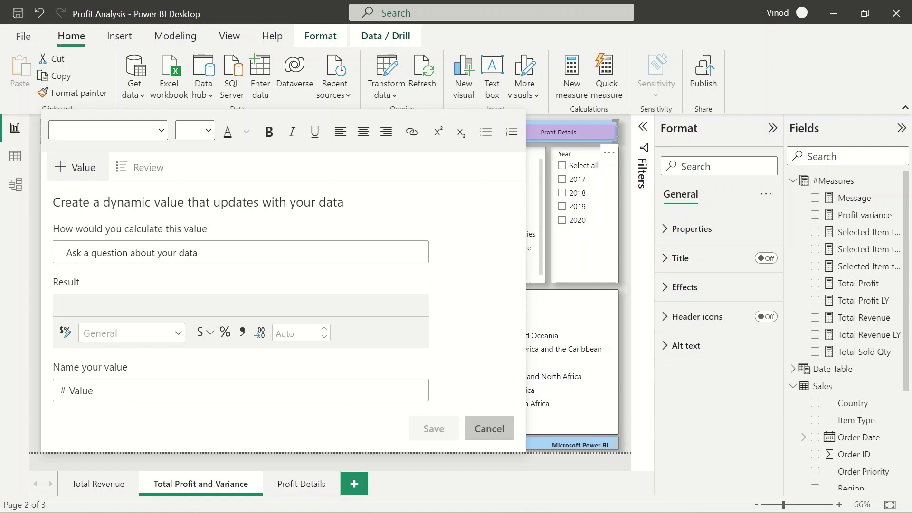
text(Mess)
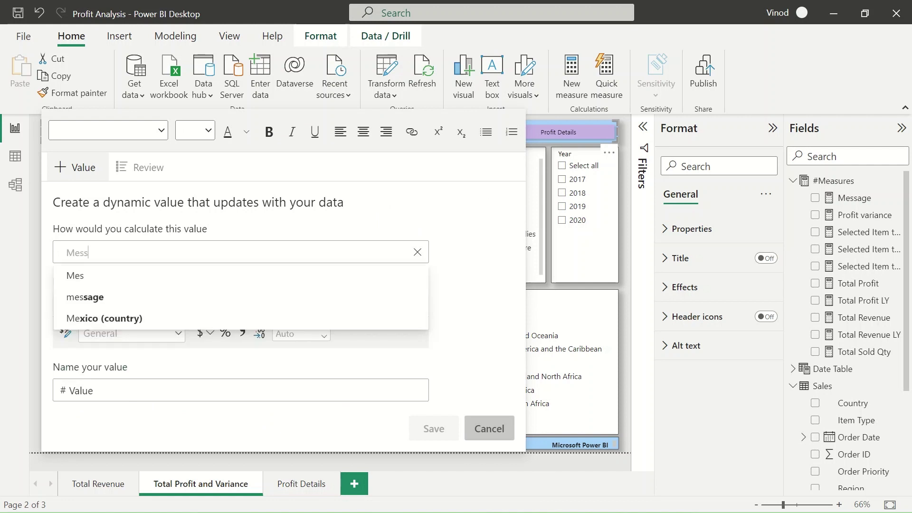
key(Down)
key(Down)
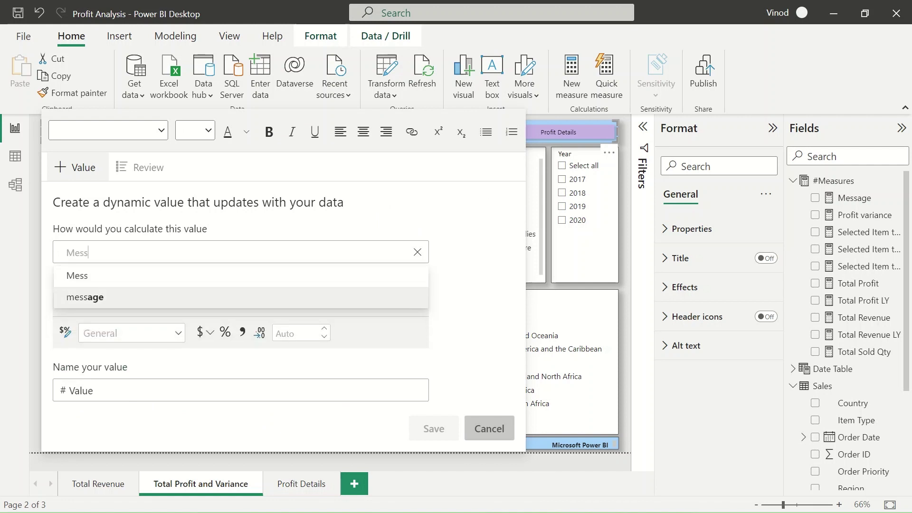
key(Return)
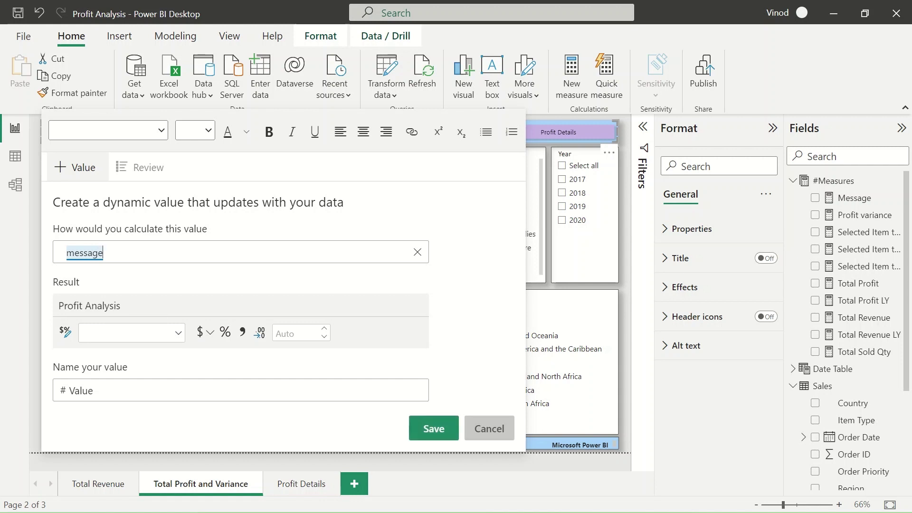
click(434, 429)
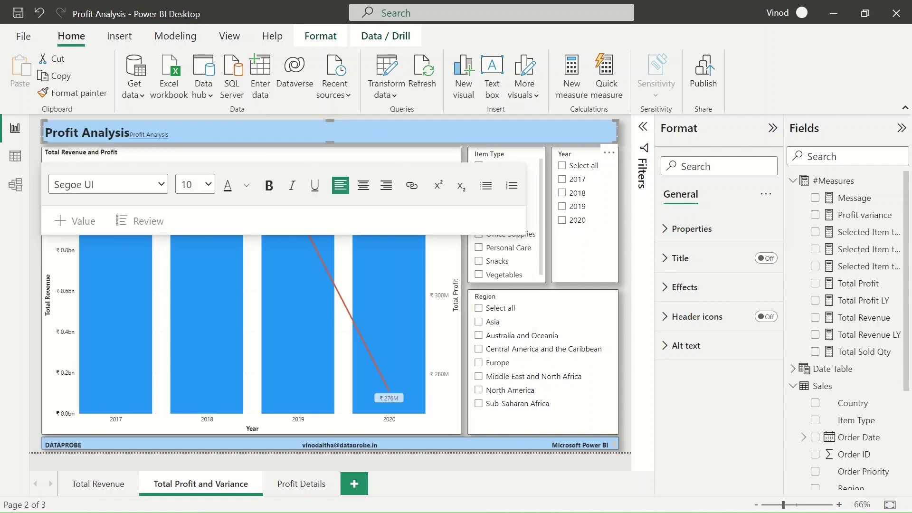
Step: Delete all the text in the Total Profit and Variance page's title box
triple_click(128, 133)
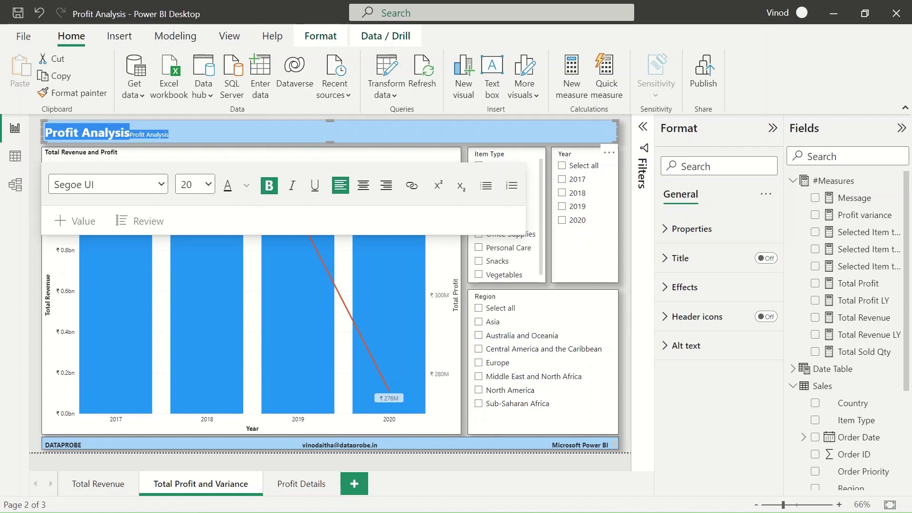
key(BackSpace)
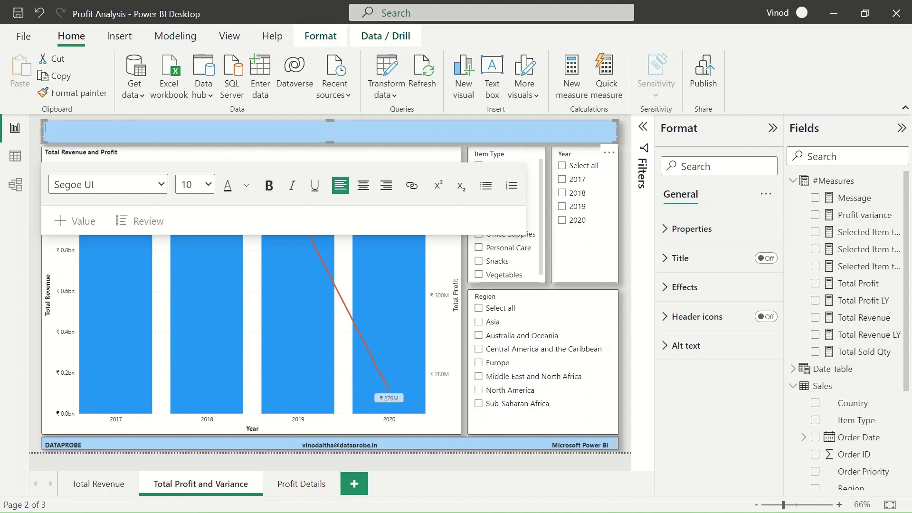
Step: Restore the deleted title text and remove only the static bold "Profit Analysis", keeping the dynamic Message value in the title box
key(ctrl+z)
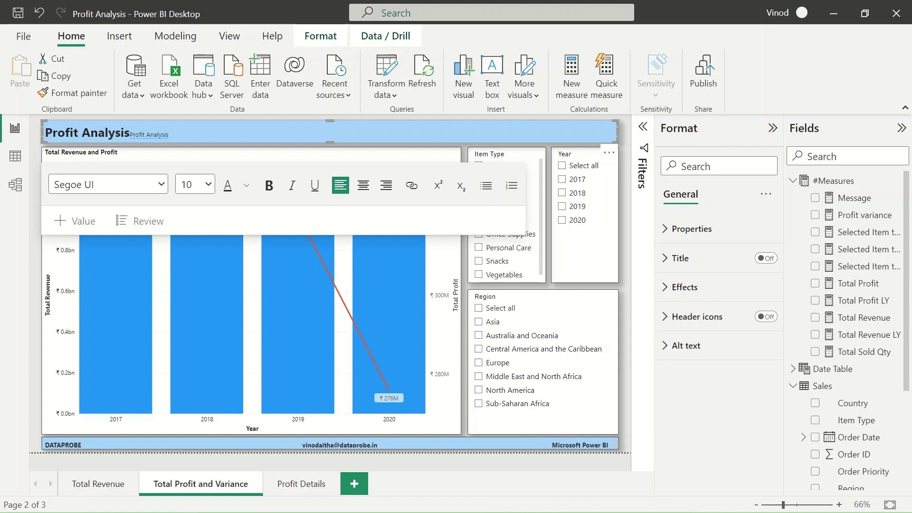
key(BackSpace)
key(BackSpace)
key(BackSpace)
key(BackSpace)
key(BackSpace)
key(BackSpace)
key(BackSpace)
key(BackSpace)
key(BackSpace)
key(BackSpace)
key(BackSpace)
key(BackSpace)
key(BackSpace)
key(BackSpace)
key(BackSpace)
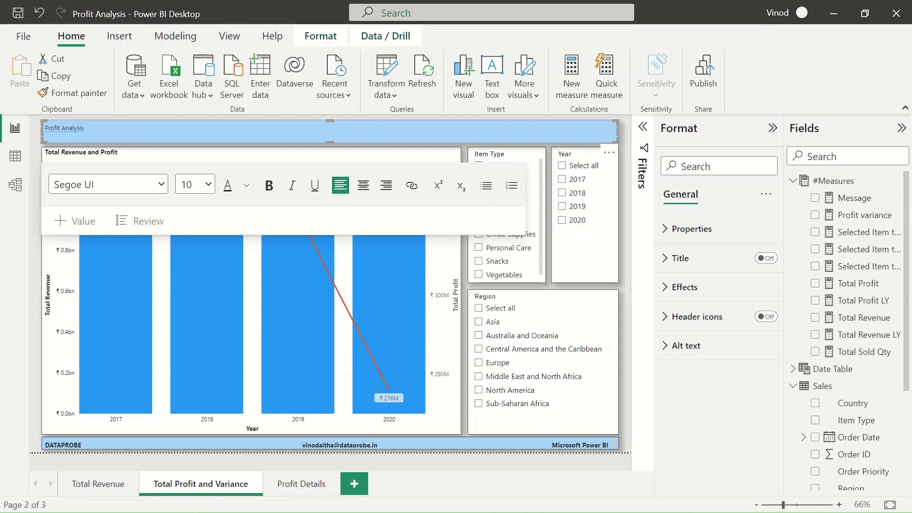
key(ctrl+z)
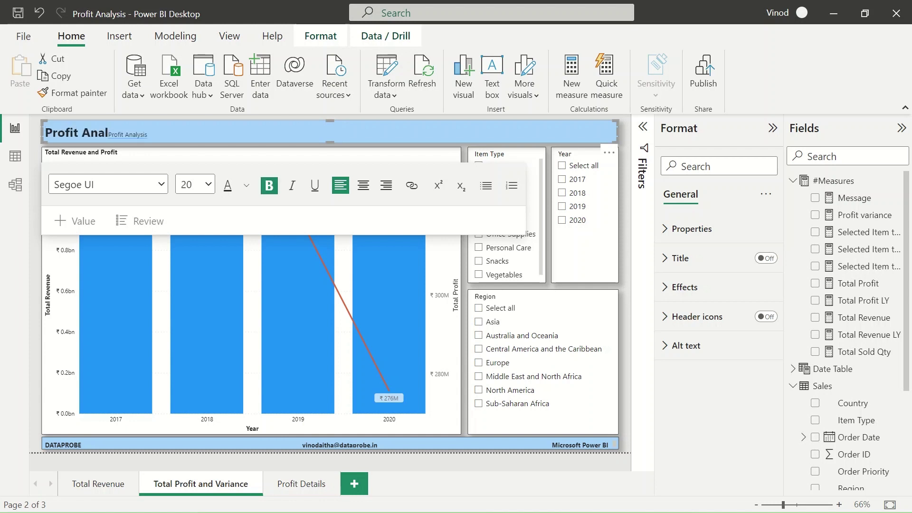
key(BackSpace)
key(BackSpace)
key(BackSpace)
key(BackSpace)
key(BackSpace)
key(BackSpace)
key(BackSpace)
key(BackSpace)
key(BackSpace)
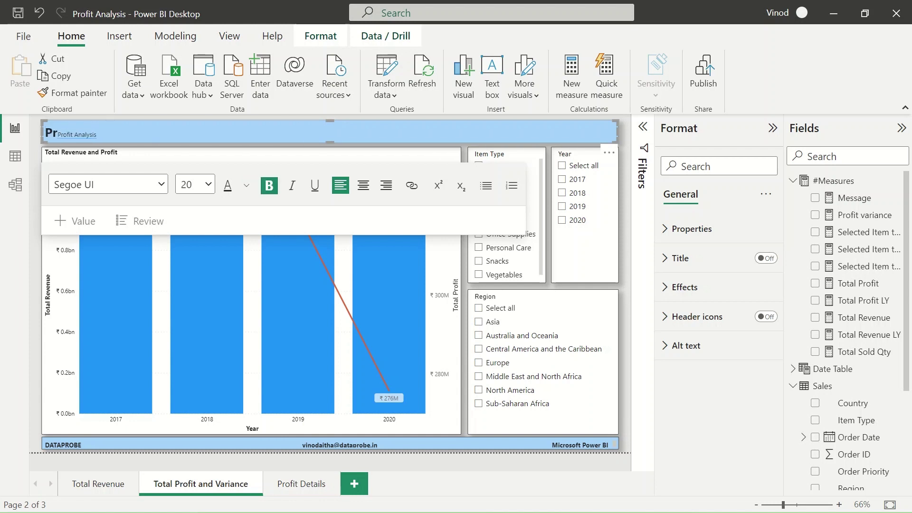
key(BackSpace)
key(BackSpace)
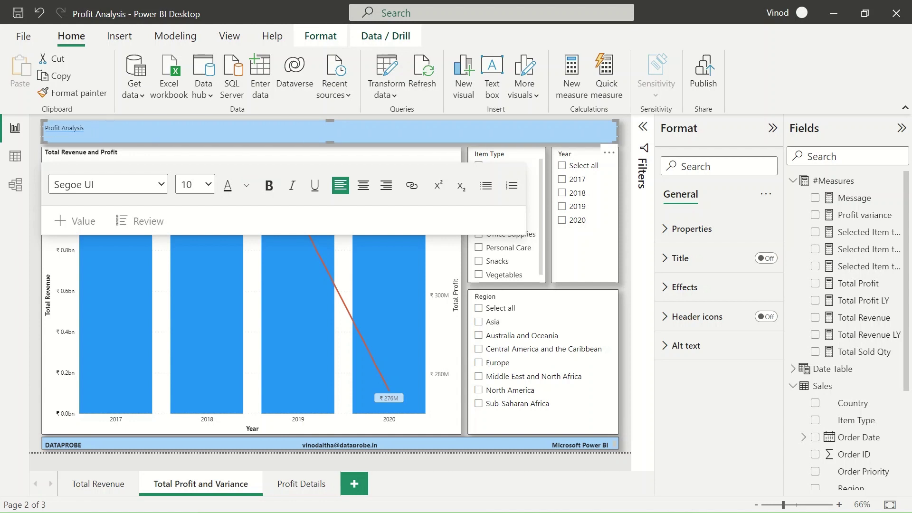
Step: Format the dynamic title value on the Total Profit and Variance page as bold with font size 20
key(ctrl+a)
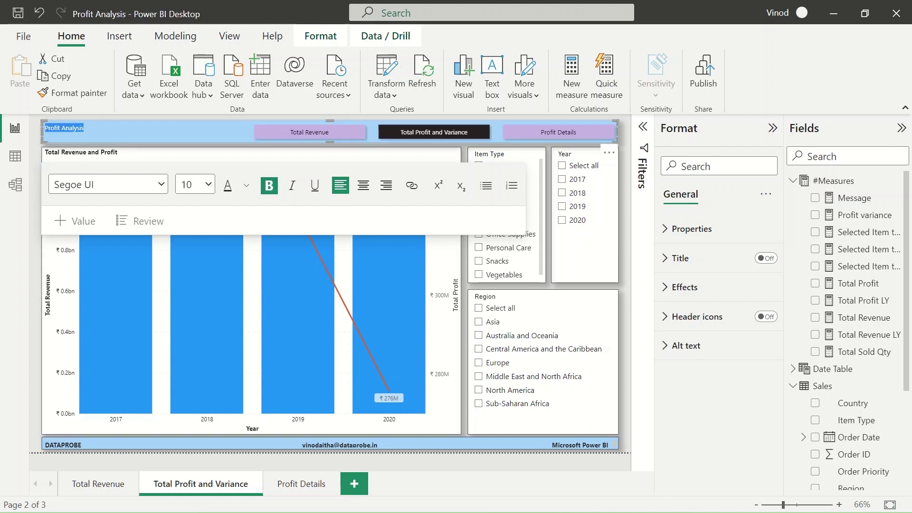
click(208, 184)
key(Down)
key(Down)
key(Down)
key(Down)
key(Down)
key(Down)
key(Down)
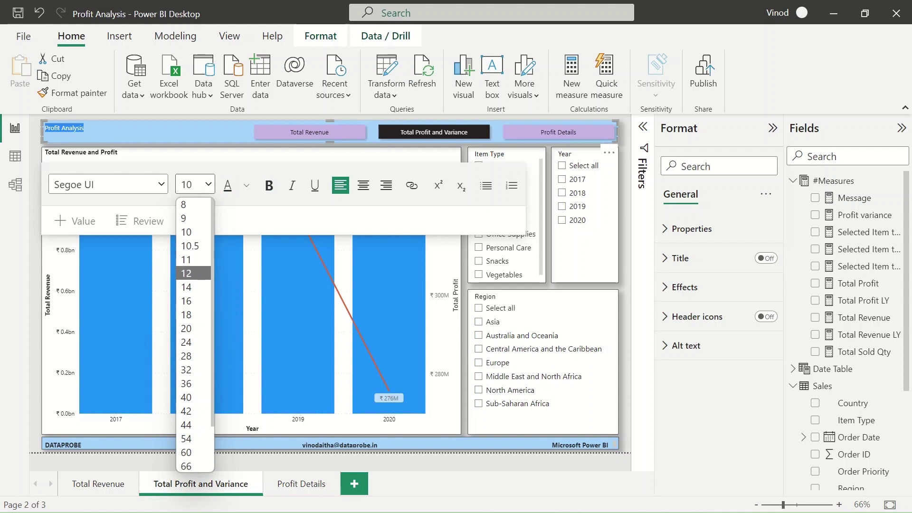
key(Return)
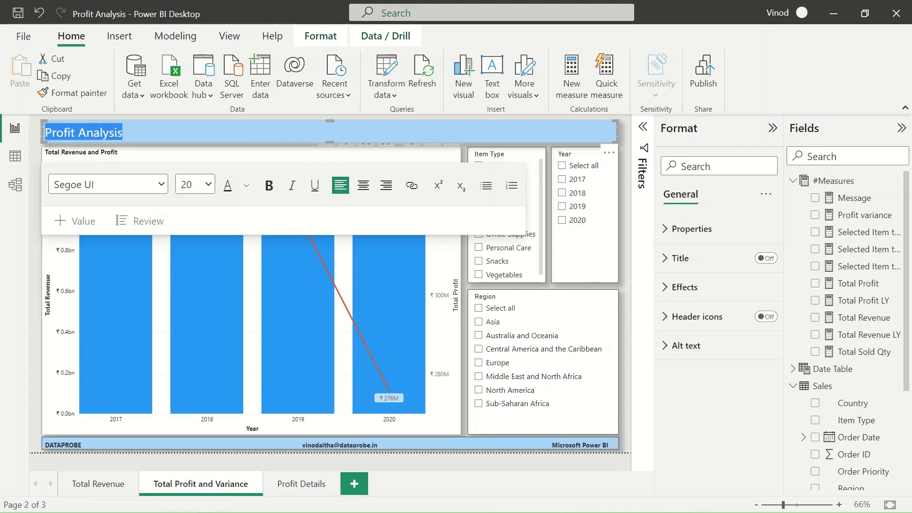
key(ctrl+b)
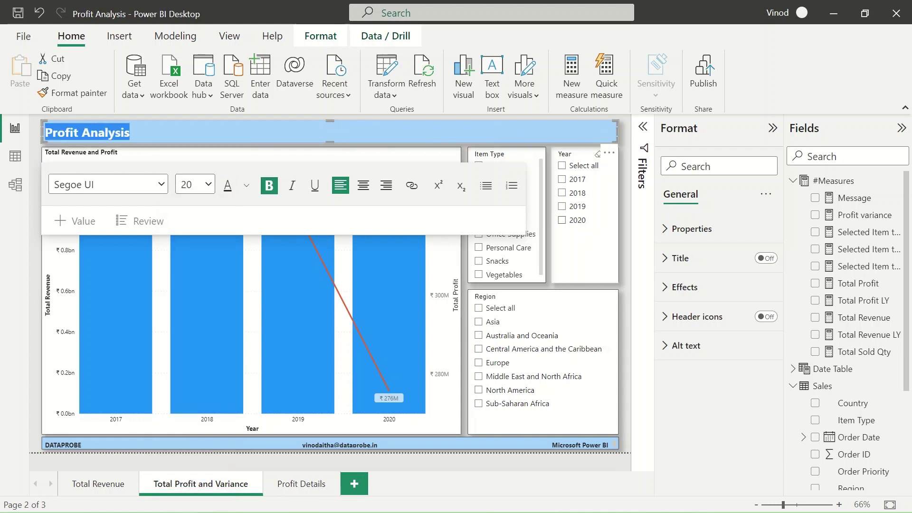
key(Escape)
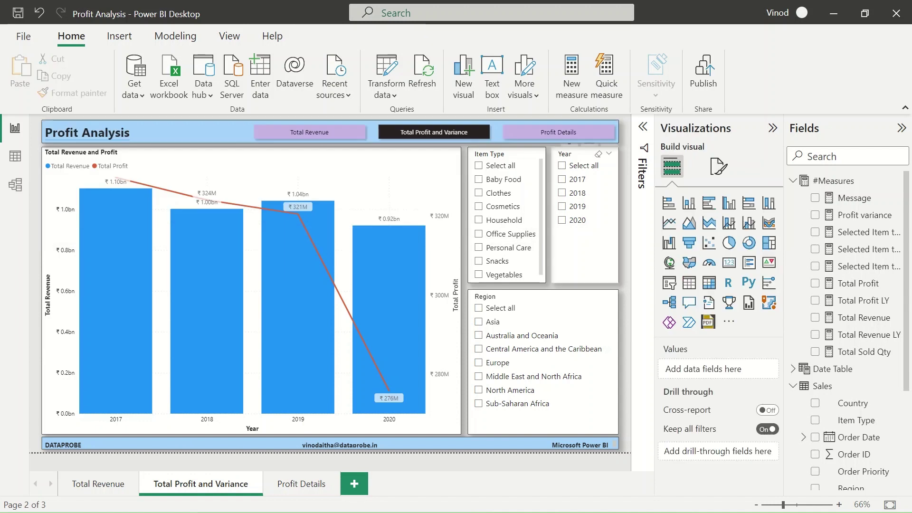
Step: Test the dynamic page title by filtering separately for Cosmetics, 2019 and Asia, clearing each filter after checking it
click(479, 206)
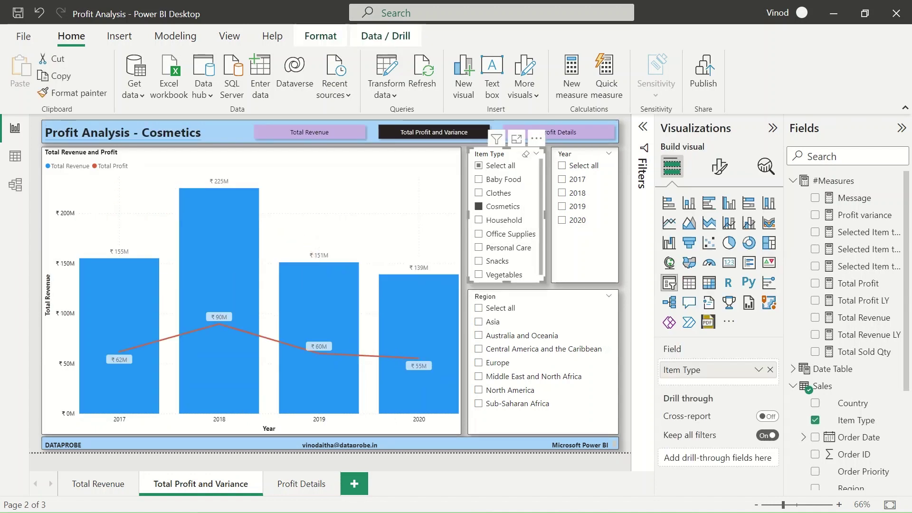
click(478, 206)
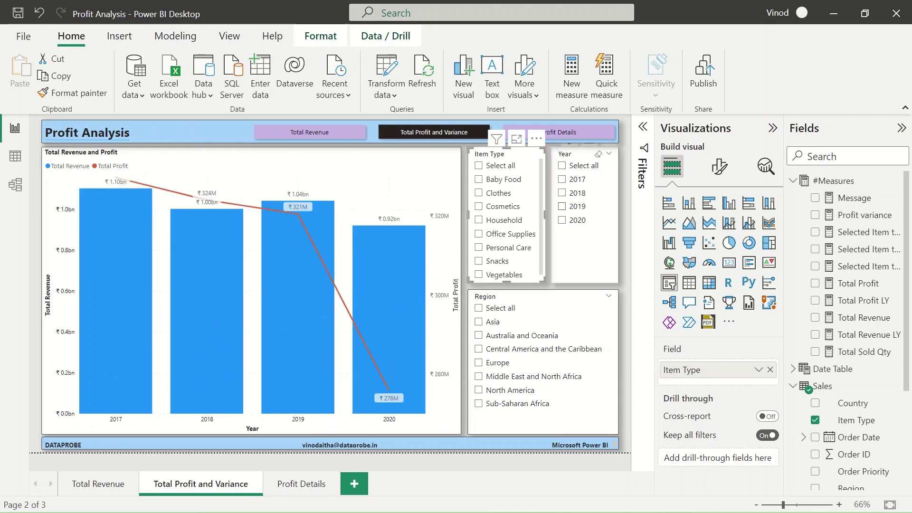
click(562, 207)
click(562, 206)
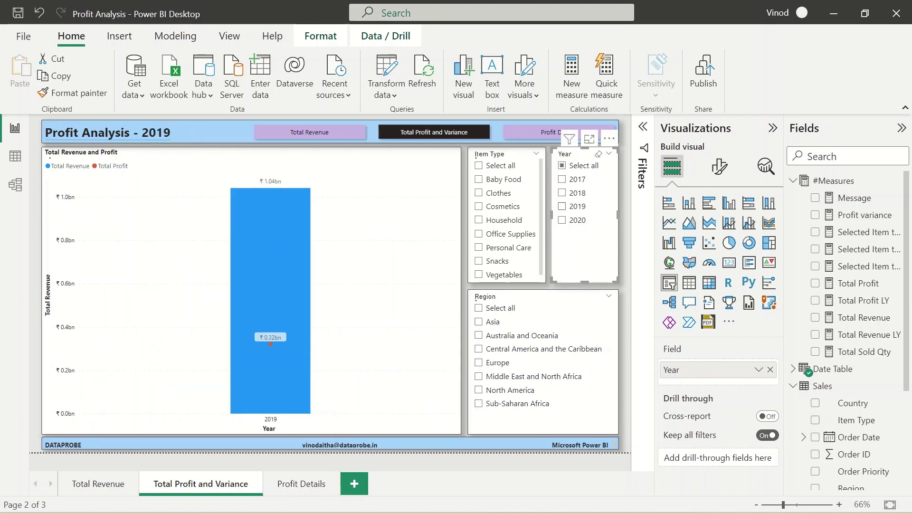
click(479, 322)
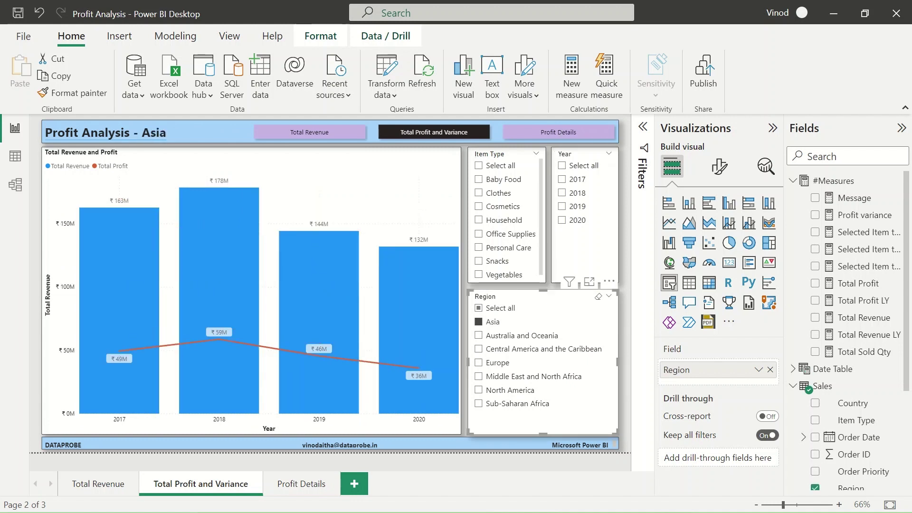
click(479, 322)
key(Escape)
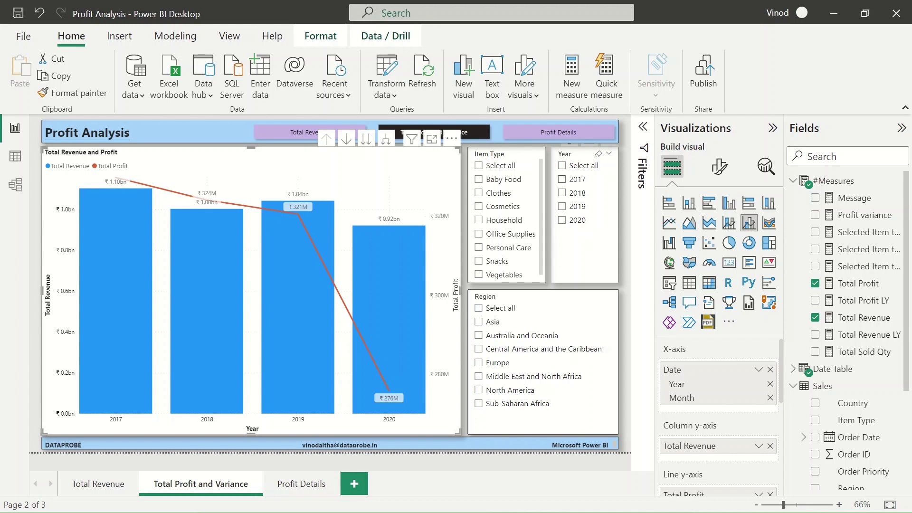
Step: Check the titles with the 2017 filter, clear it, and examine the Selected Item type2 measure's formula without editing it
click(562, 179)
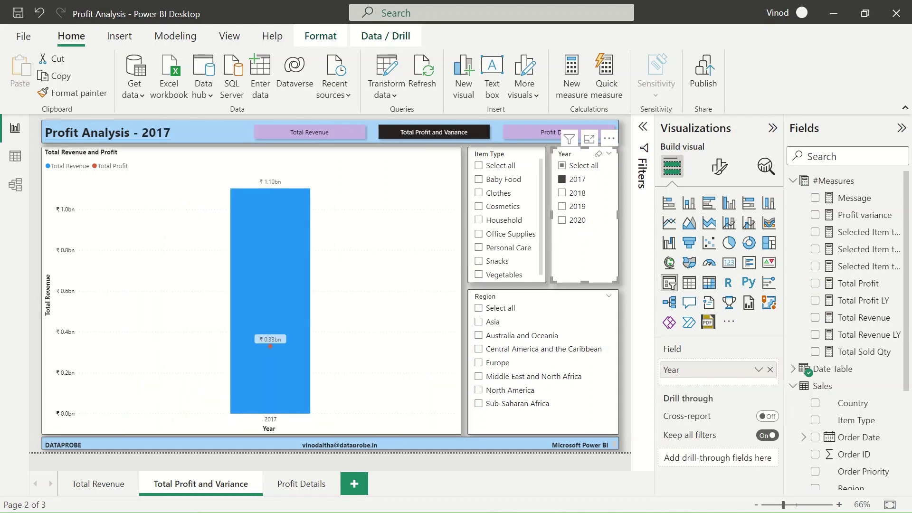
click(562, 180)
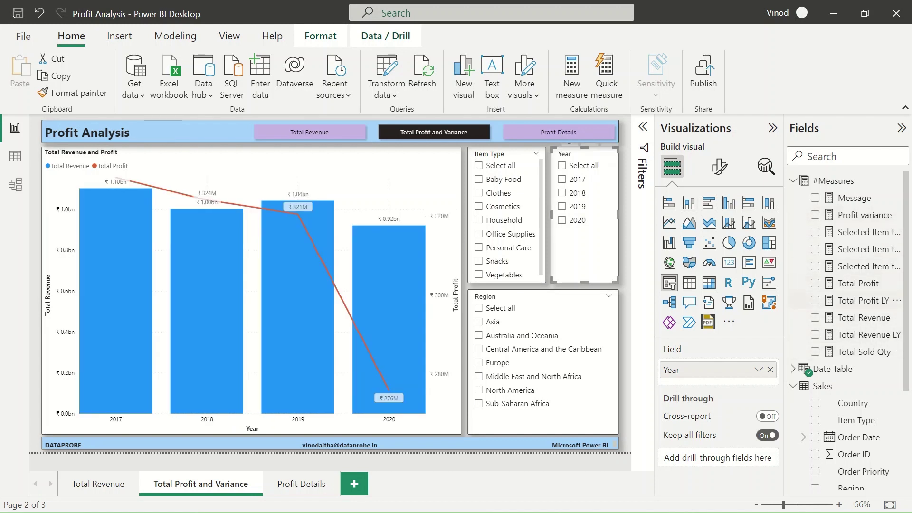
click(860, 249)
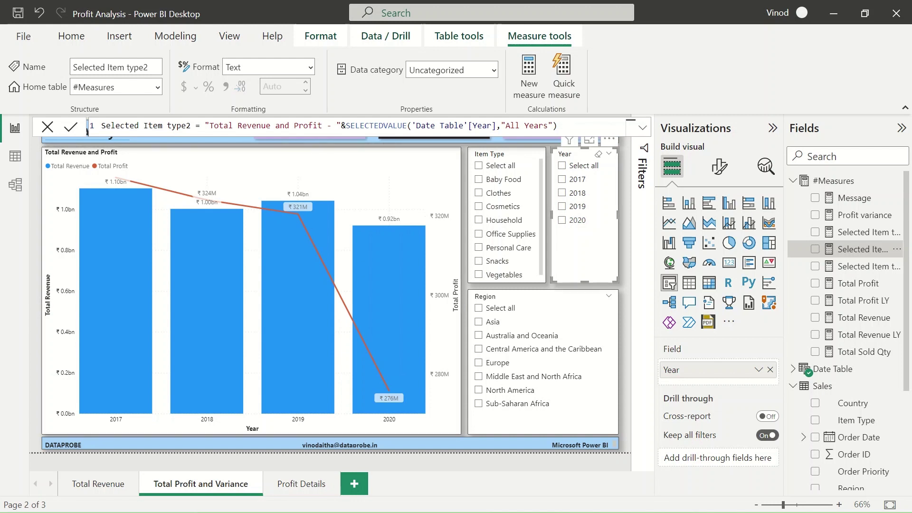
key(Escape)
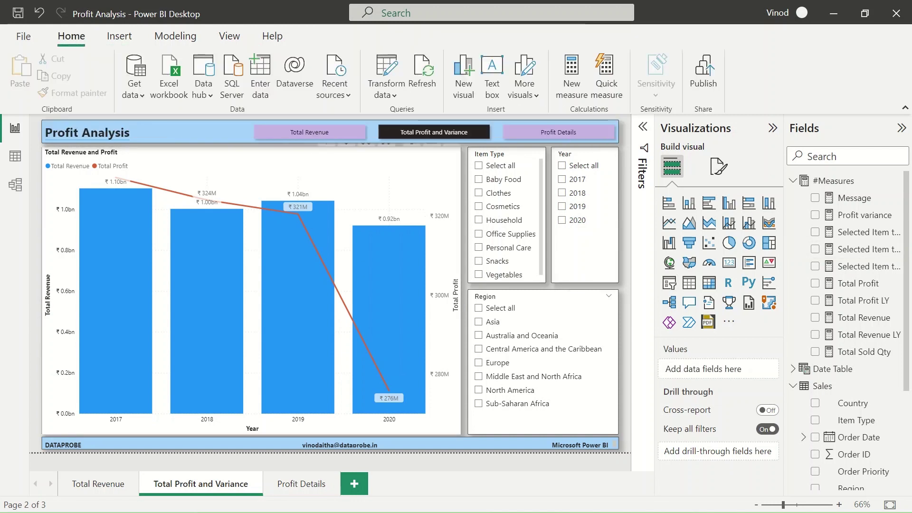
Step: Base the Total Revenue and Profit chart's title text on the Selected Item type2 measure, using conditional formatting by field value
click(252, 162)
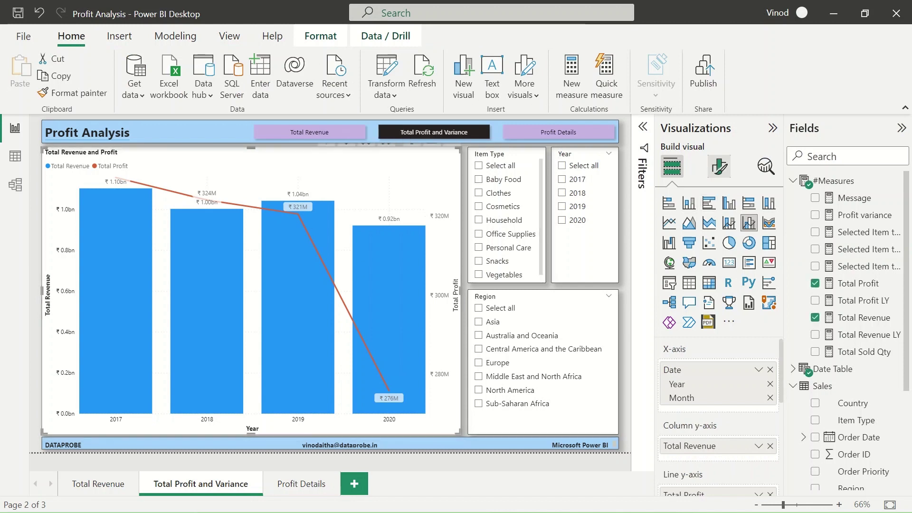
click(719, 167)
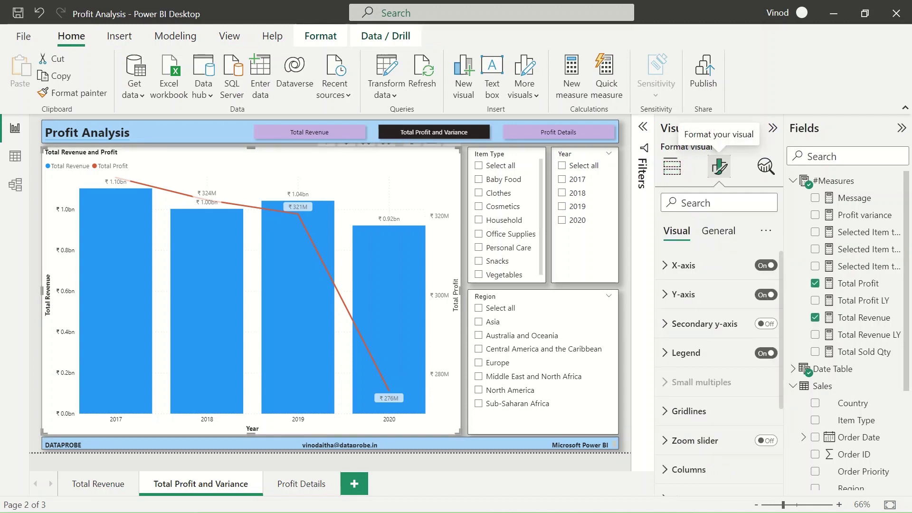
click(719, 231)
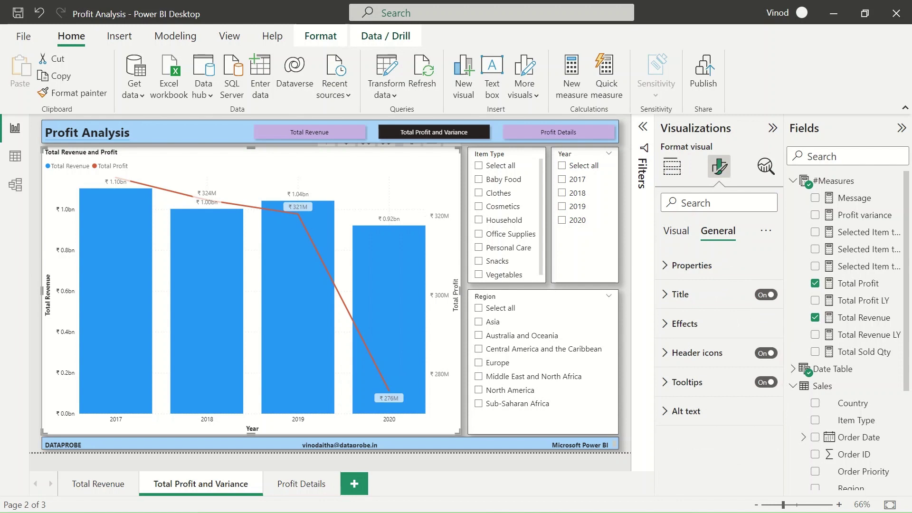
click(684, 294)
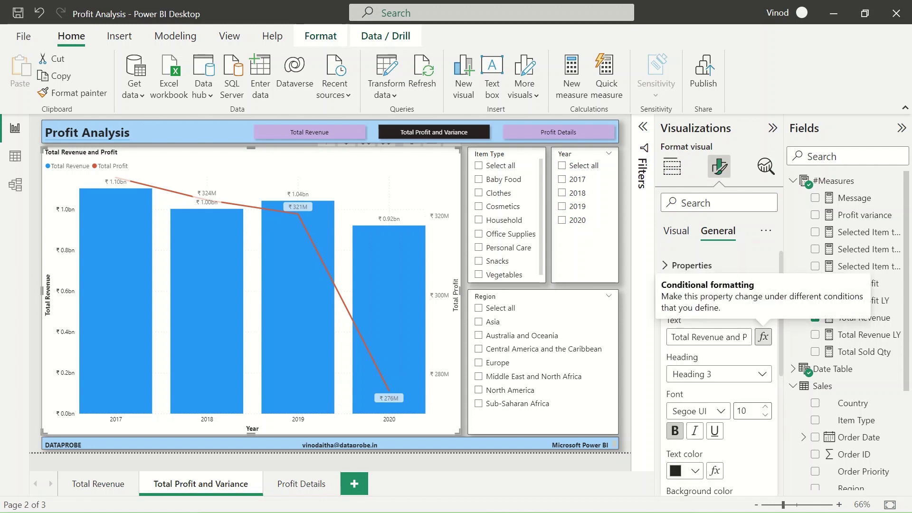
click(764, 337)
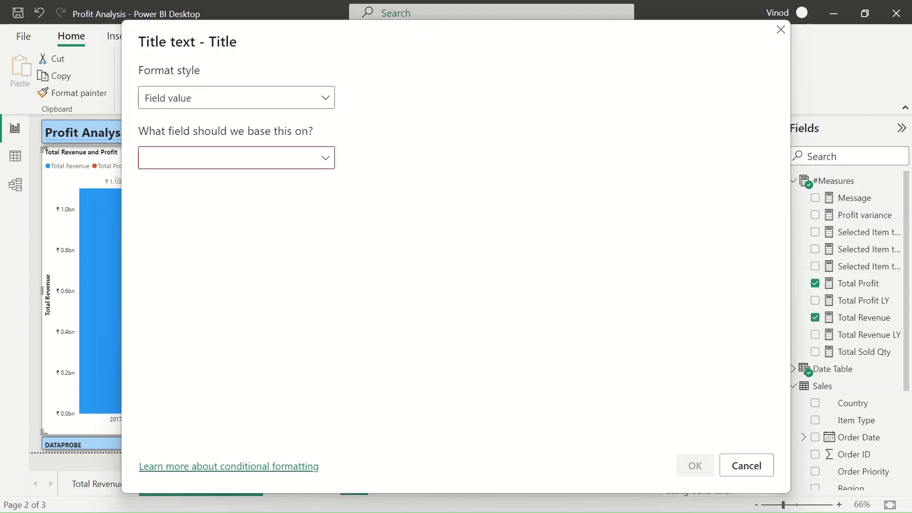
click(236, 97)
click(237, 98)
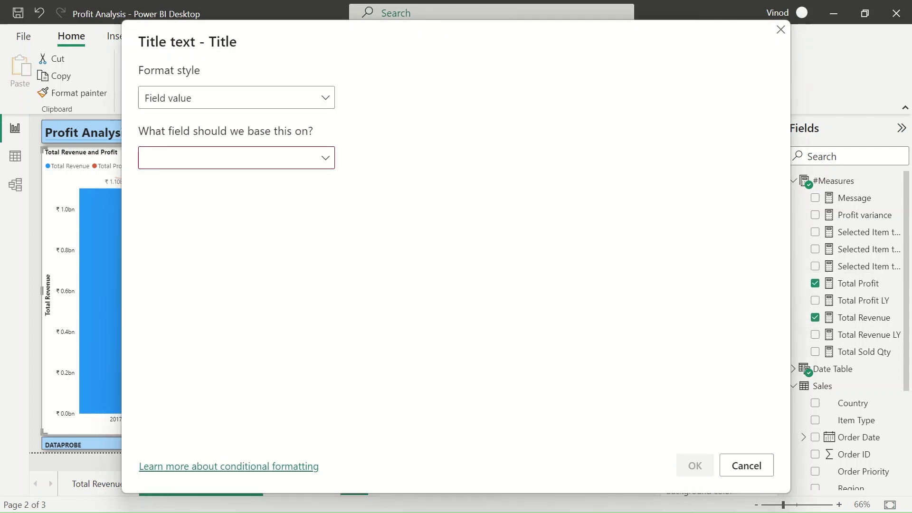
click(236, 157)
click(148, 209)
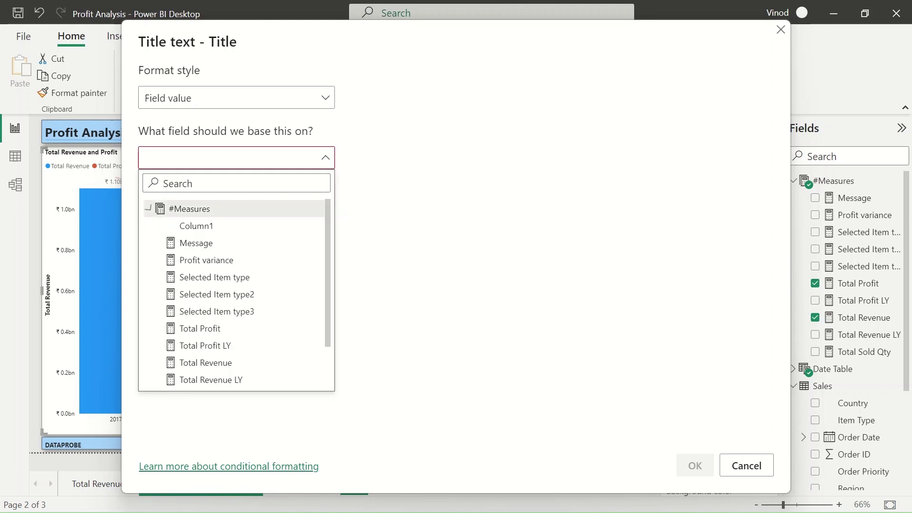
key(Up)
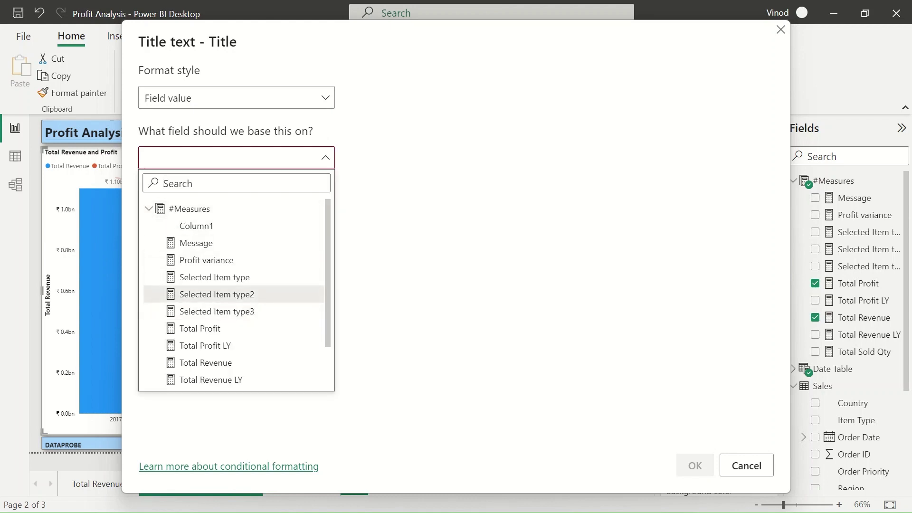
key(Return)
key(Return)
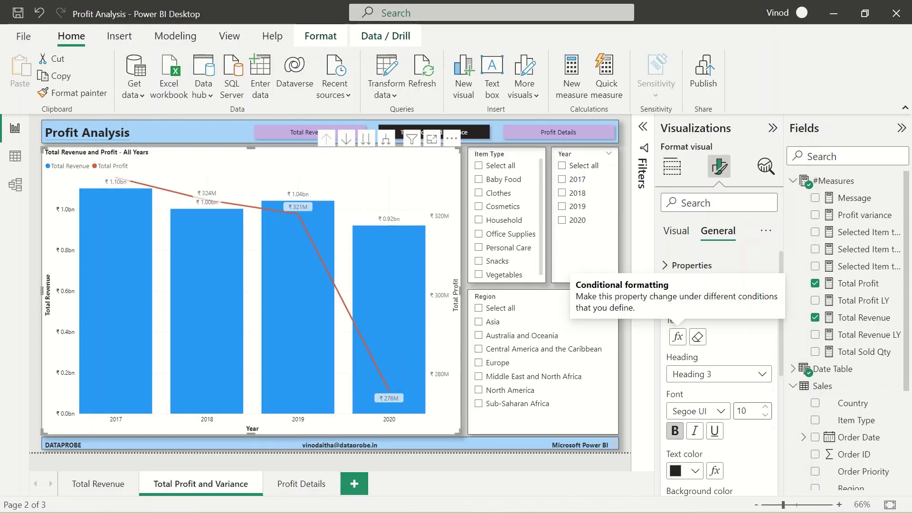
click(622, 289)
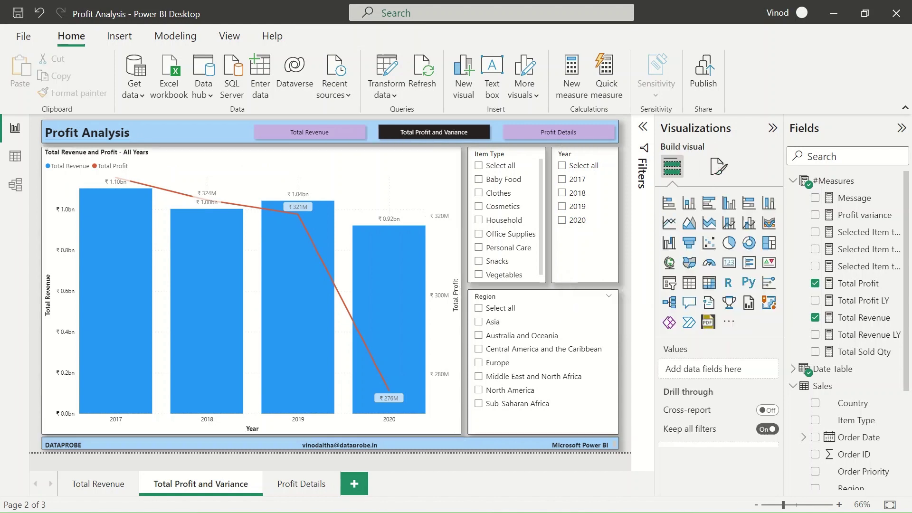
Step: Test the chart's dynamic title by filtering for 2019, 2018 and 2017, and finish with all years selected
click(562, 207)
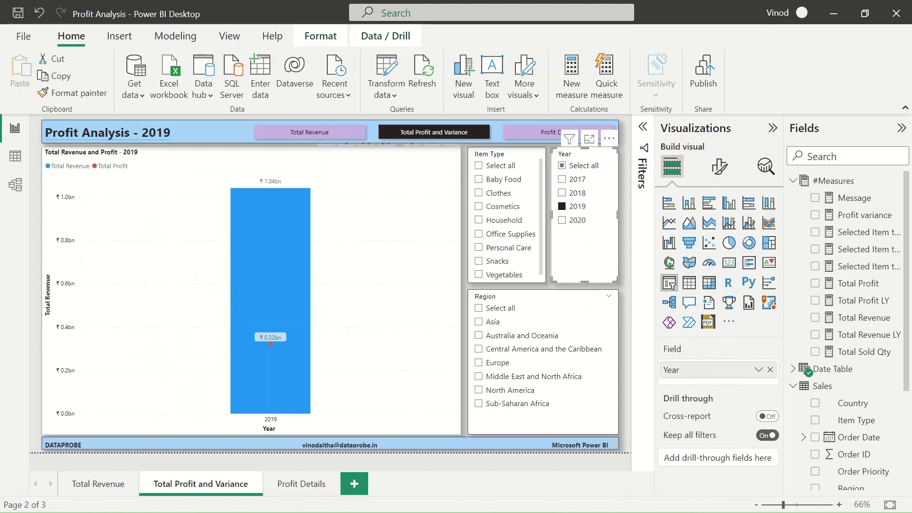
click(561, 193)
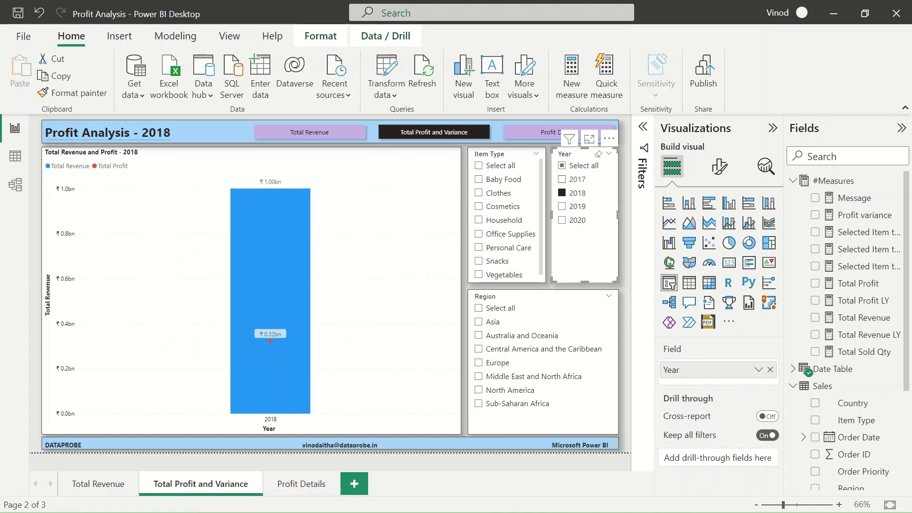
click(573, 179)
click(574, 165)
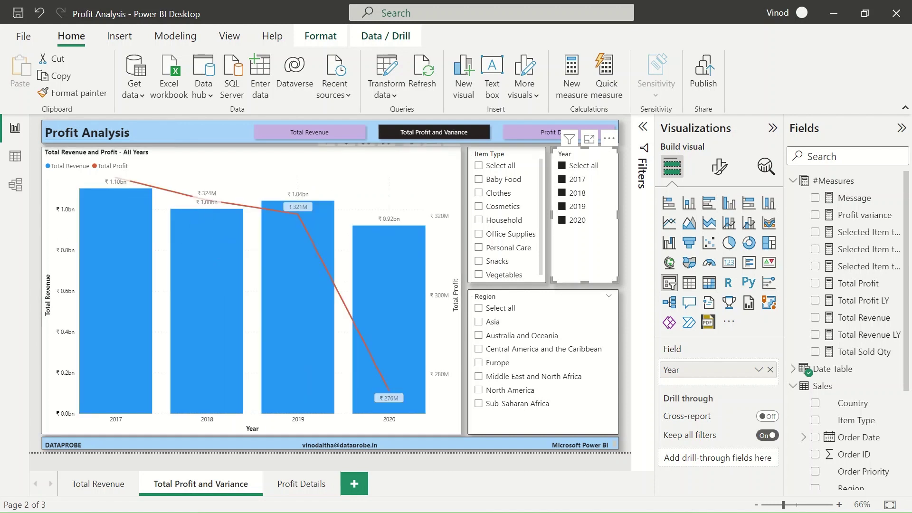
key(Escape)
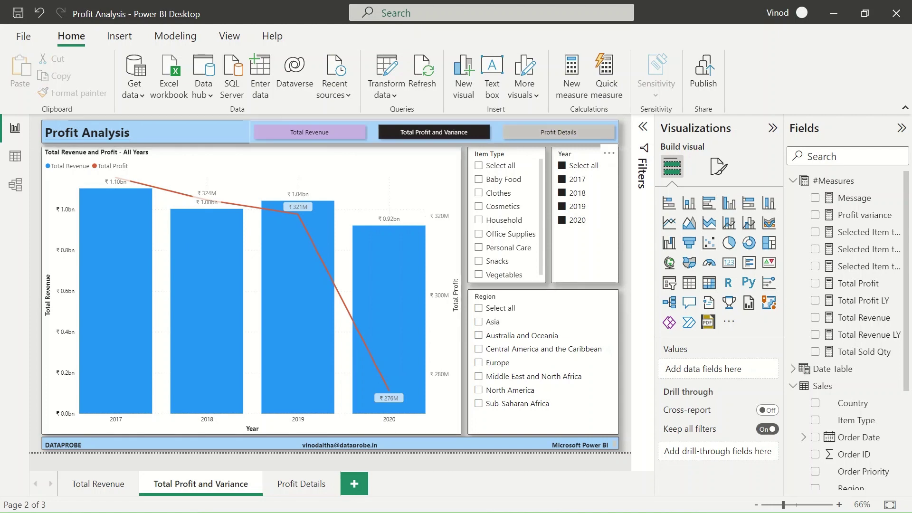
Step: Test the Profit Details page titles with the Asia and Europe regions, and return via Total Revenue to the Total Profit and Variance page
ctrl+click(558, 132)
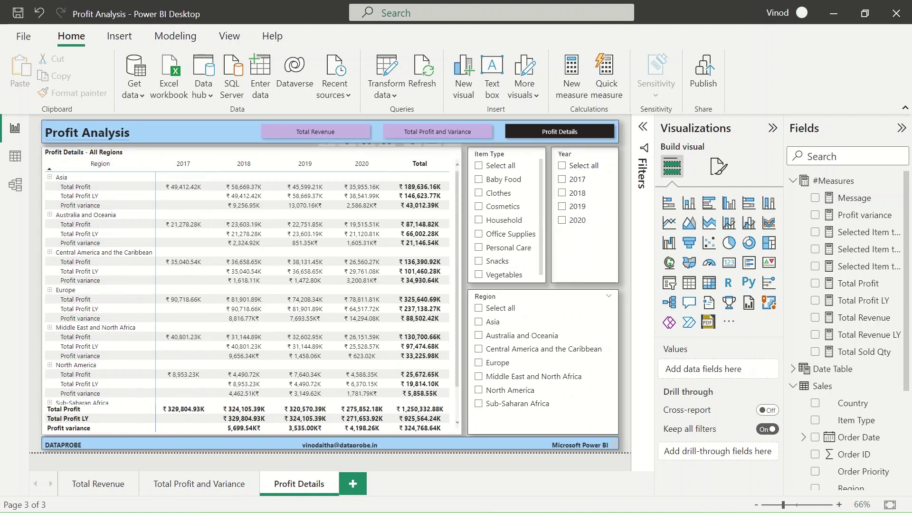
click(479, 322)
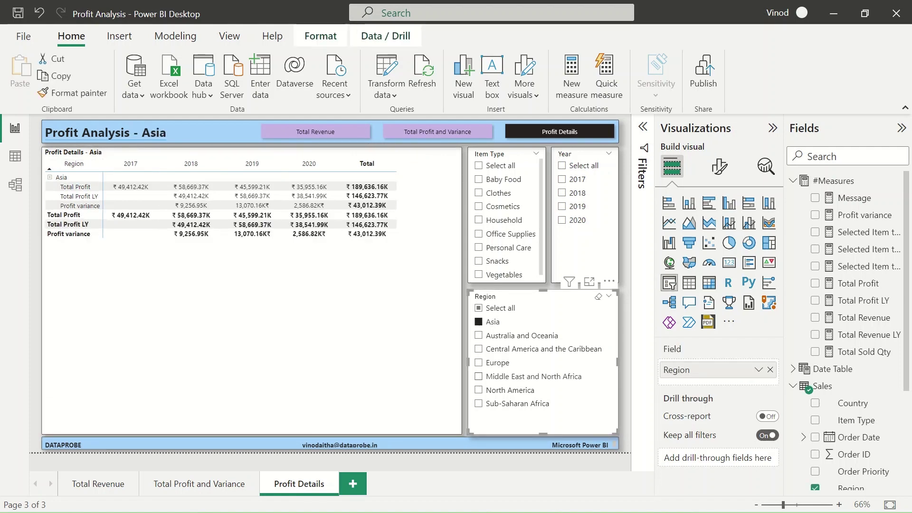
click(478, 362)
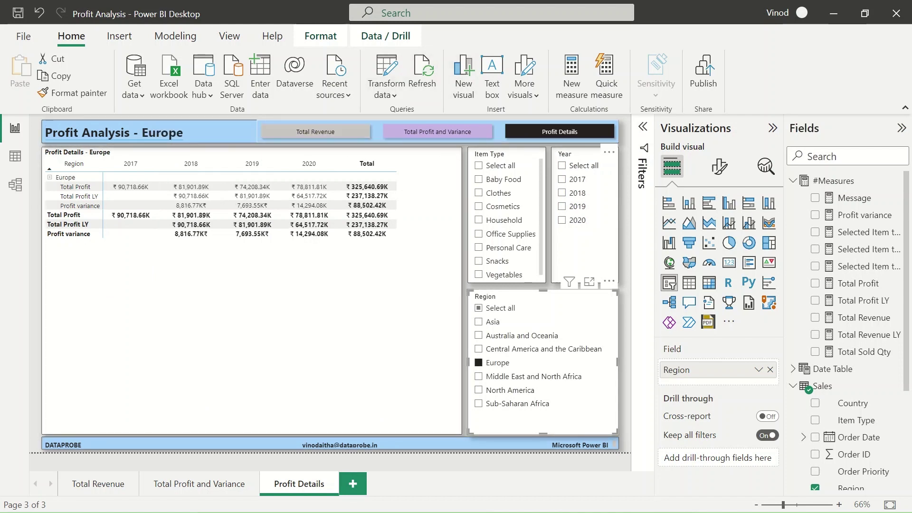
ctrl+click(315, 132)
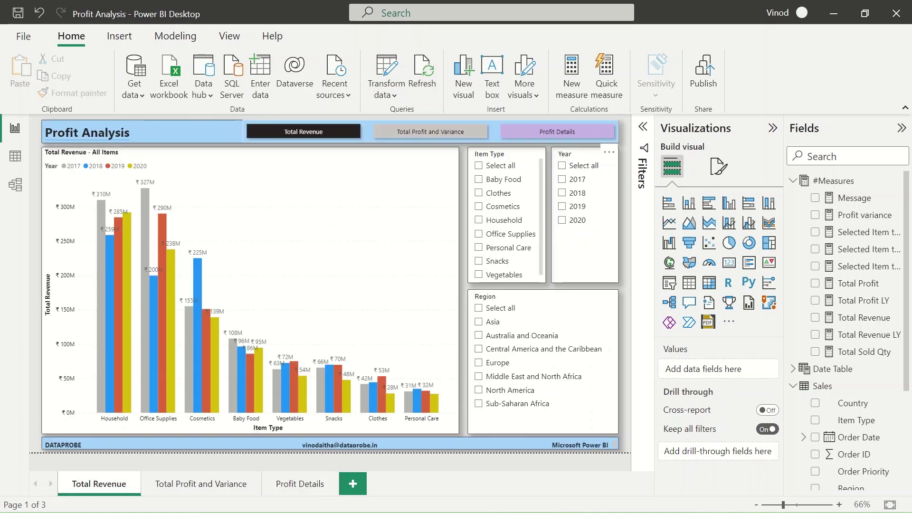
ctrl+click(431, 132)
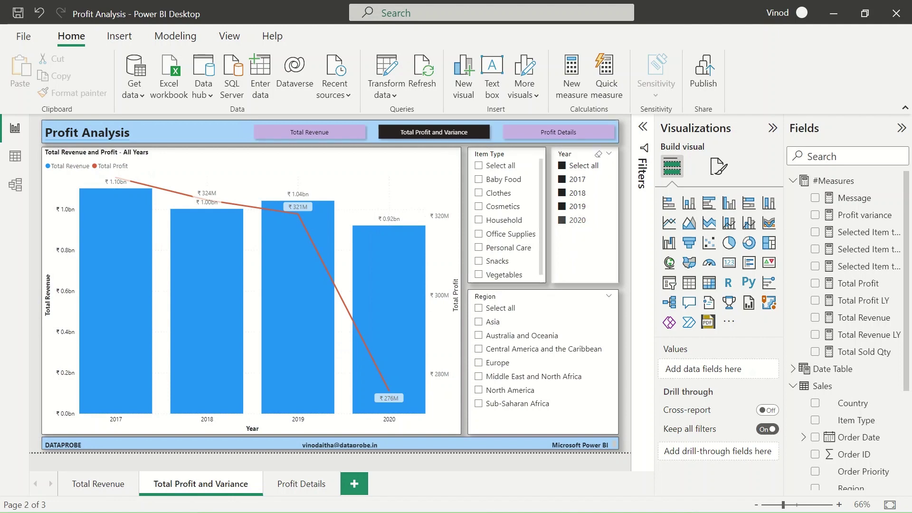